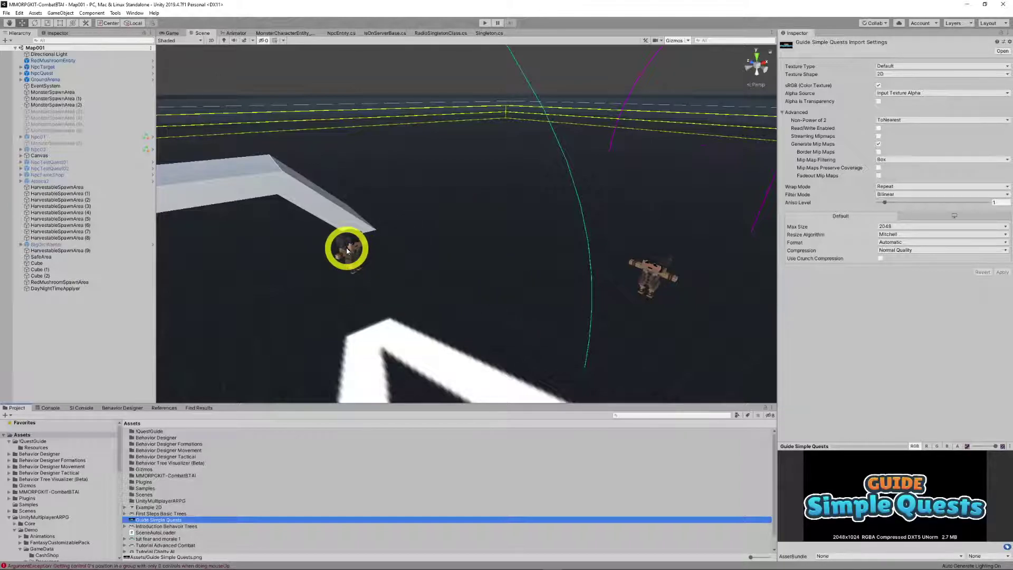
Create a Quest game data asset named Simple Quest in the quest guide's Resources folder.
left_click(50, 73)
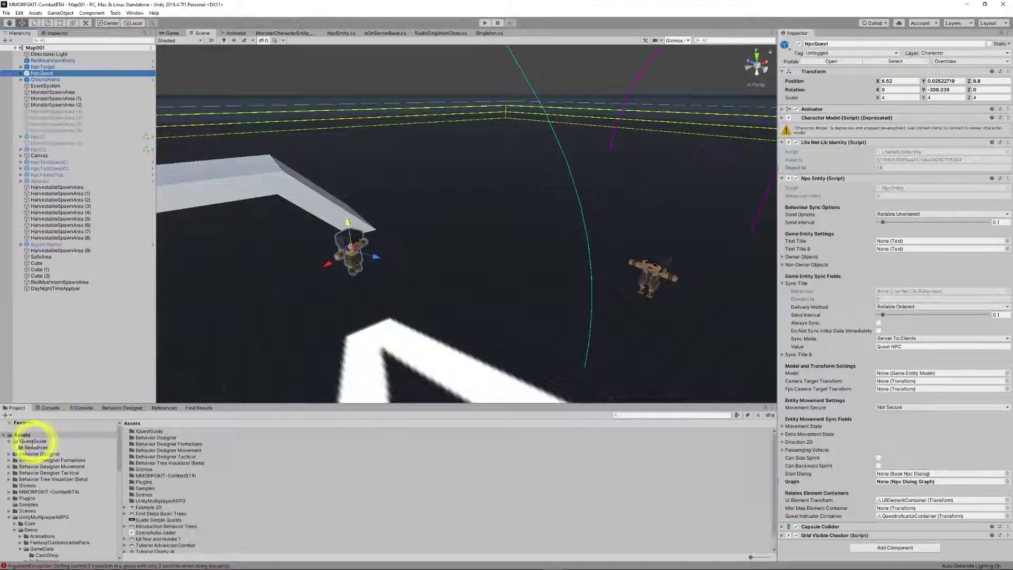
left_click(35, 448)
right_click(173, 467)
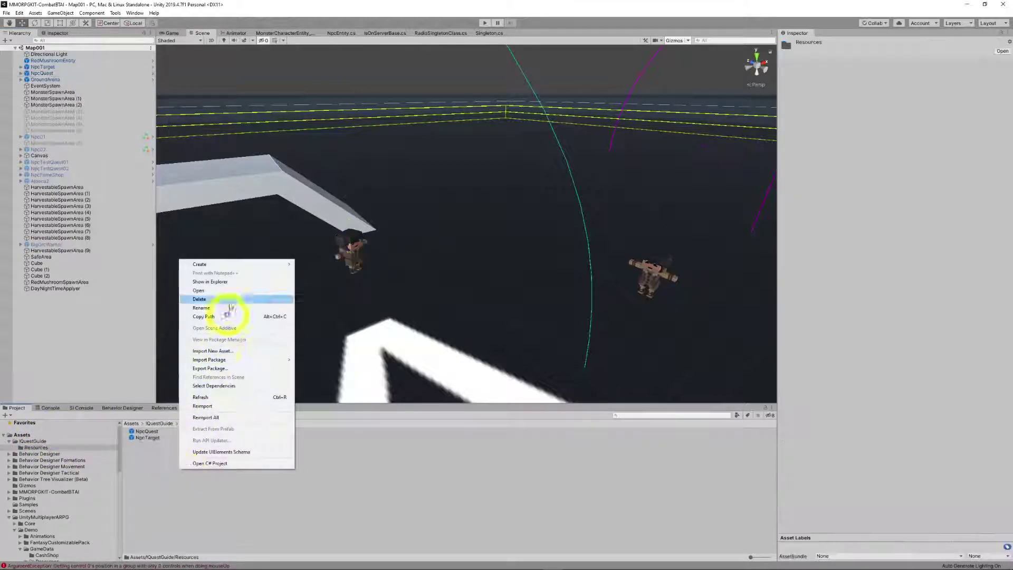
mouse_move(229, 270)
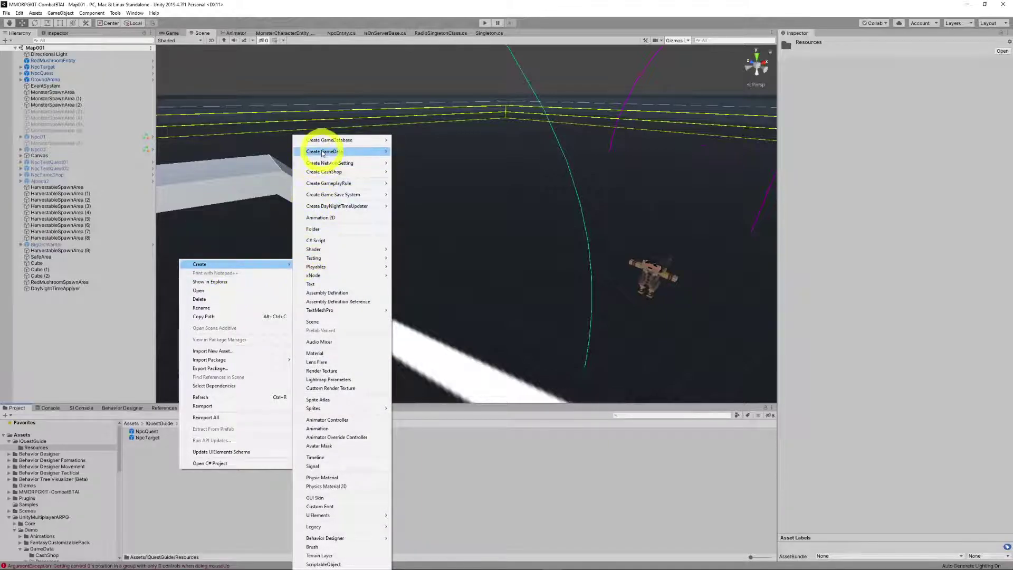
mouse_move(327, 151)
left_click(409, 343)
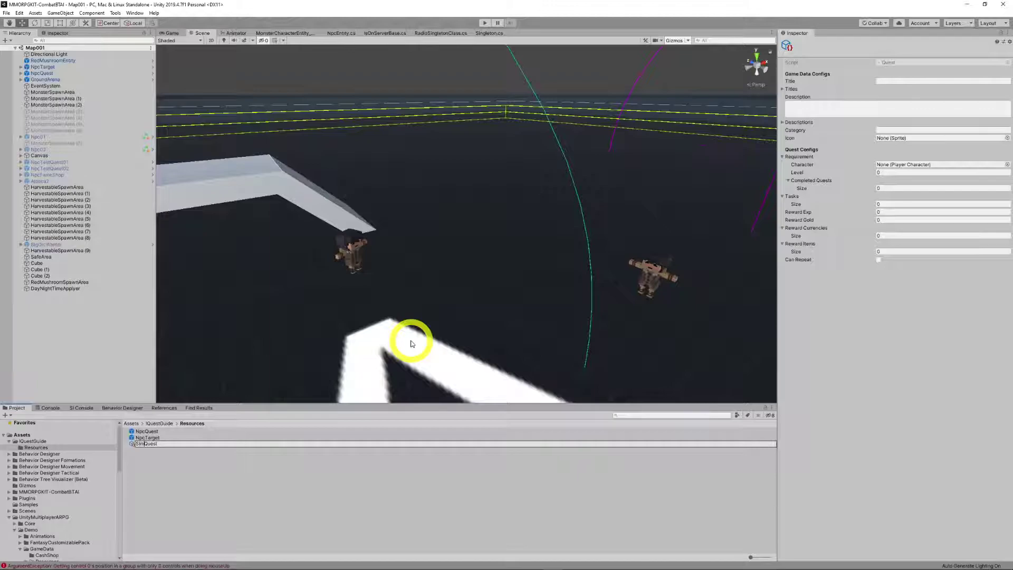
key("Return")
Set the quest's title to "Simple Quest" and its description to "This is what is displayed when we talk".
left_click(888, 80)
type("Simple Q")
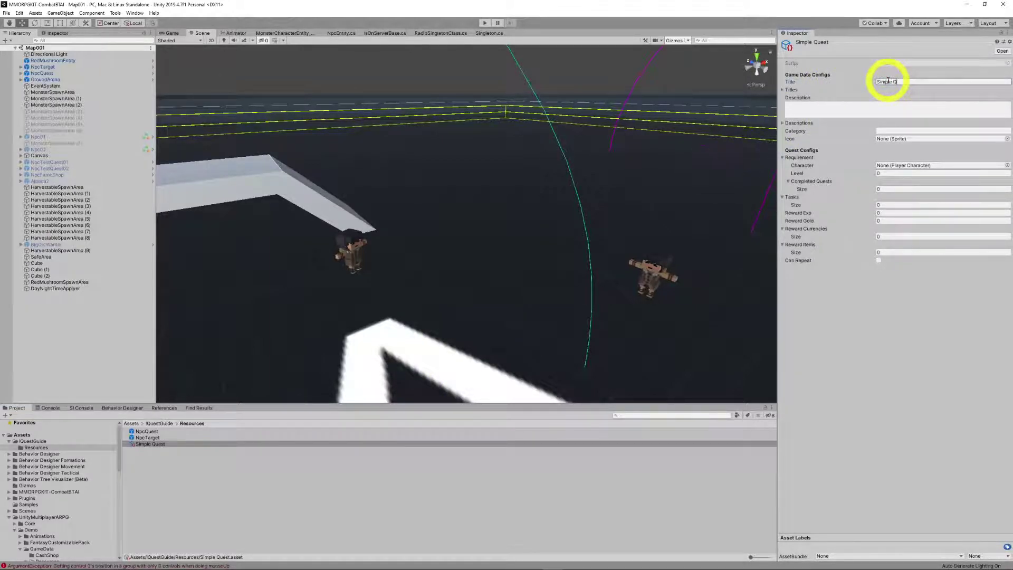
type("uest")
left_click(840, 101)
left_click(881, 83)
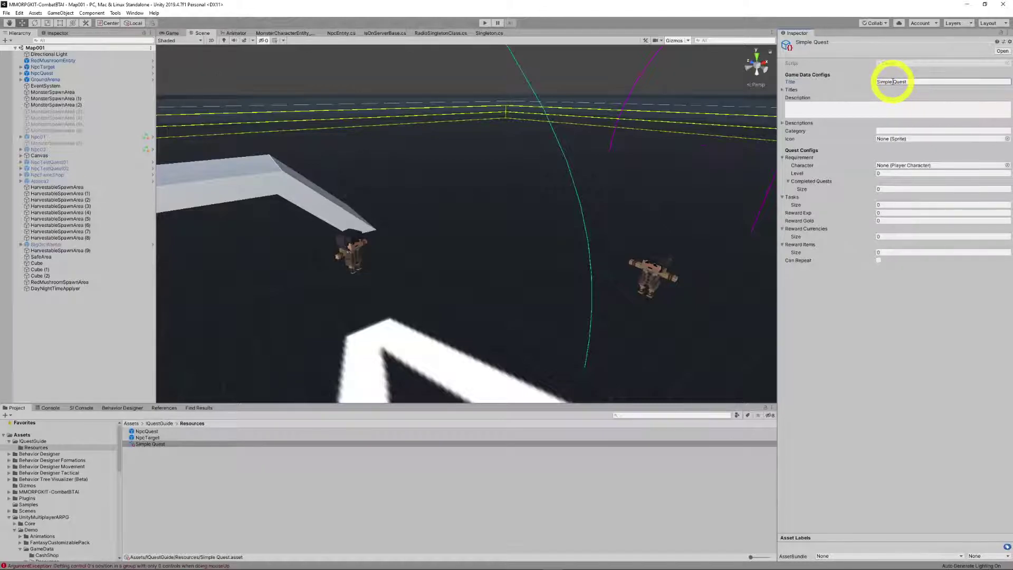
left_click(822, 108)
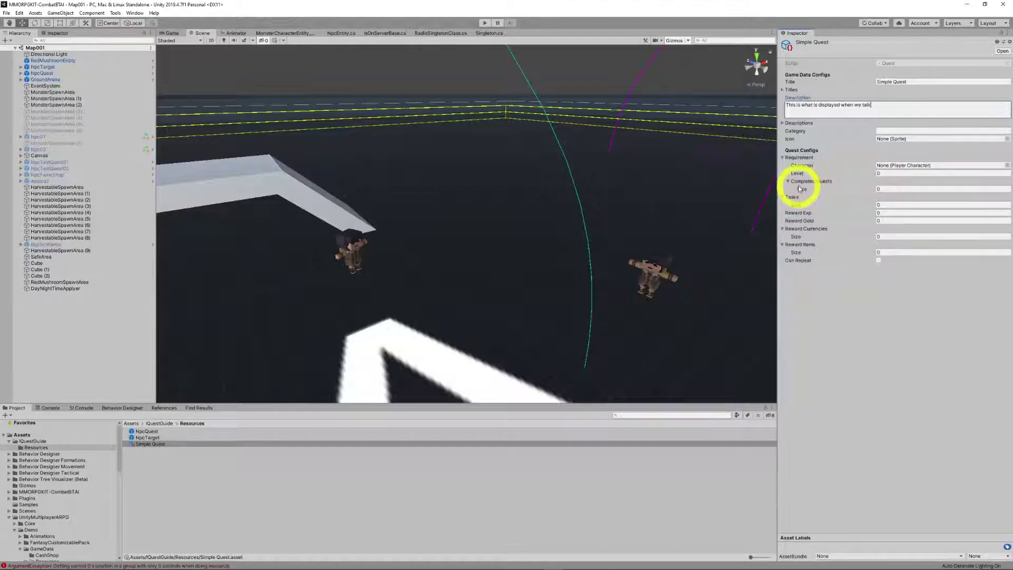
Set the quest's experience and gold rewards to 100 each and make the quest repeatable.
left_click(887, 189)
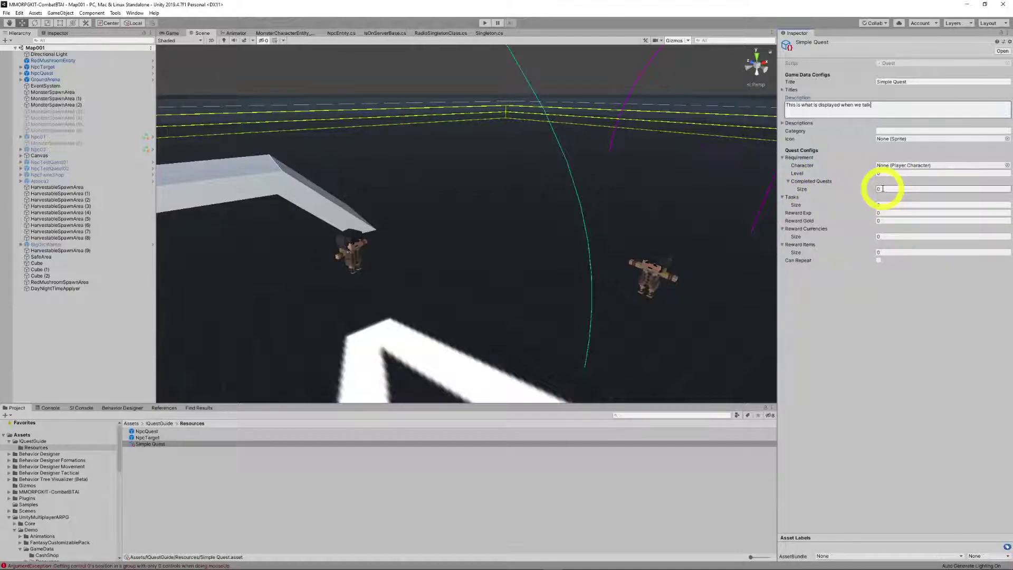
left_click(861, 213)
type("100")
left_click(860, 224)
type("100")
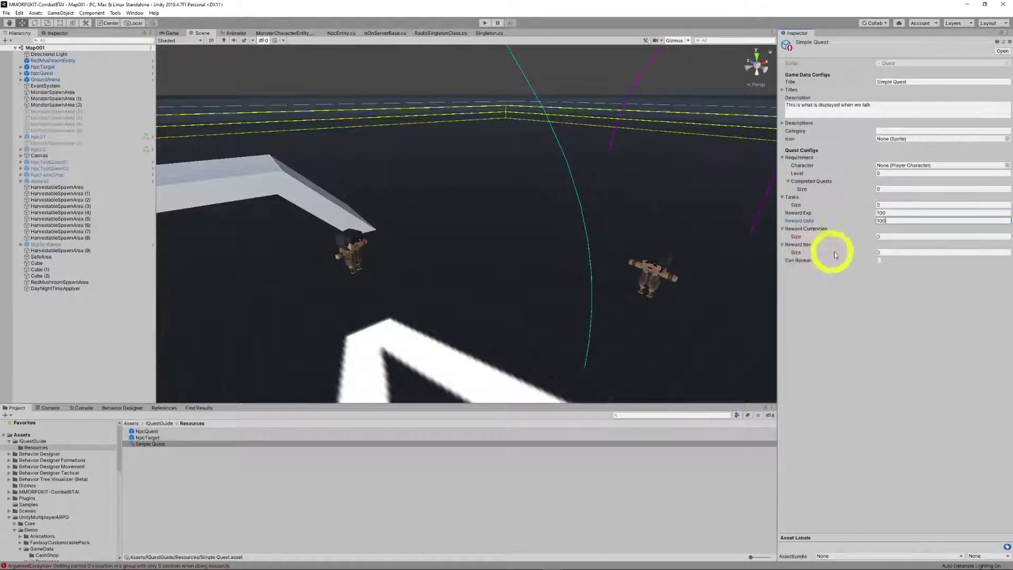
left_click(878, 260)
Add one task to the quest with type Kill Monster, monster OrcArcher and amount 1.
left_click(887, 204)
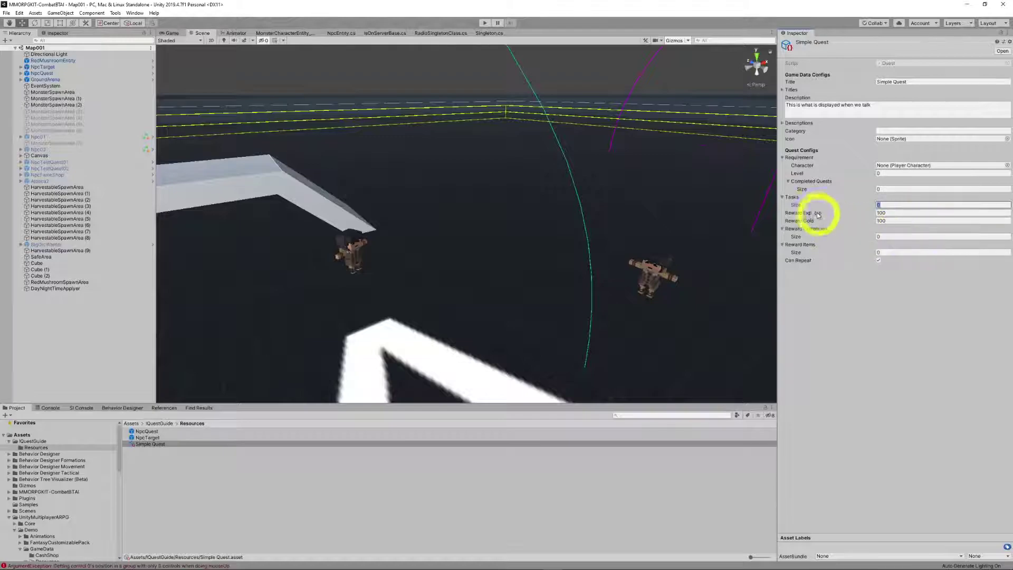
type("1")
key("Return")
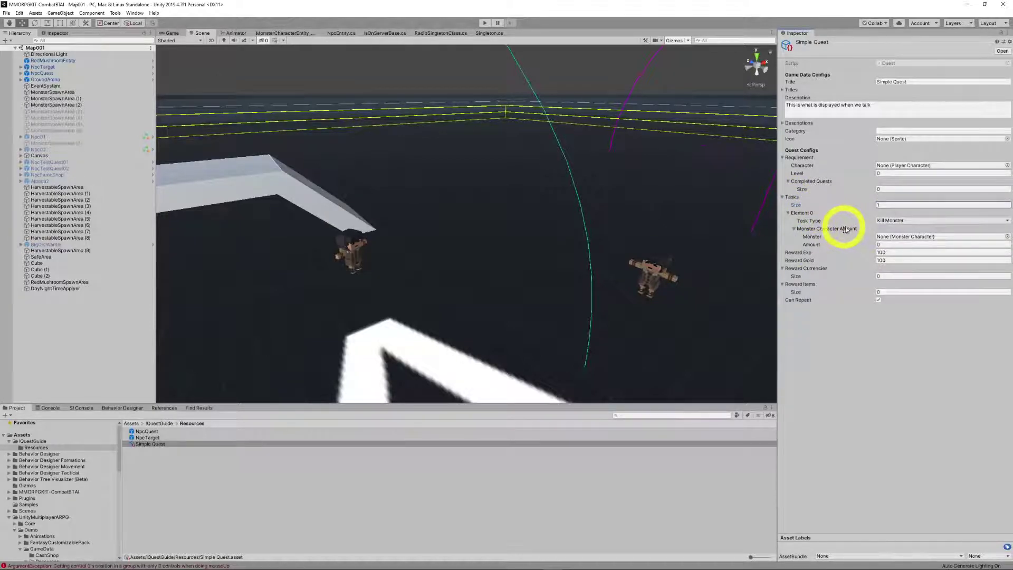
left_click(886, 221)
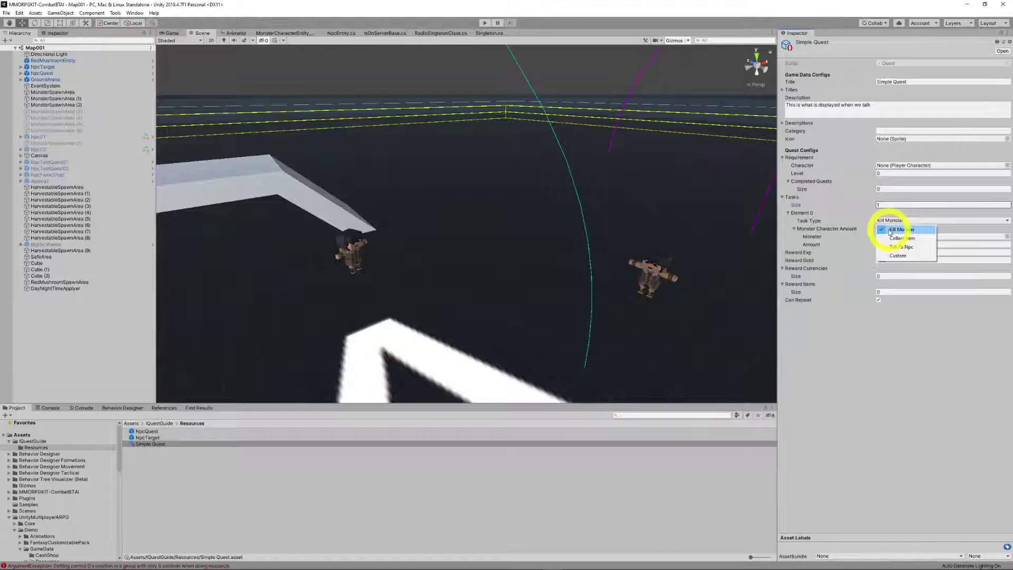
left_click(890, 231)
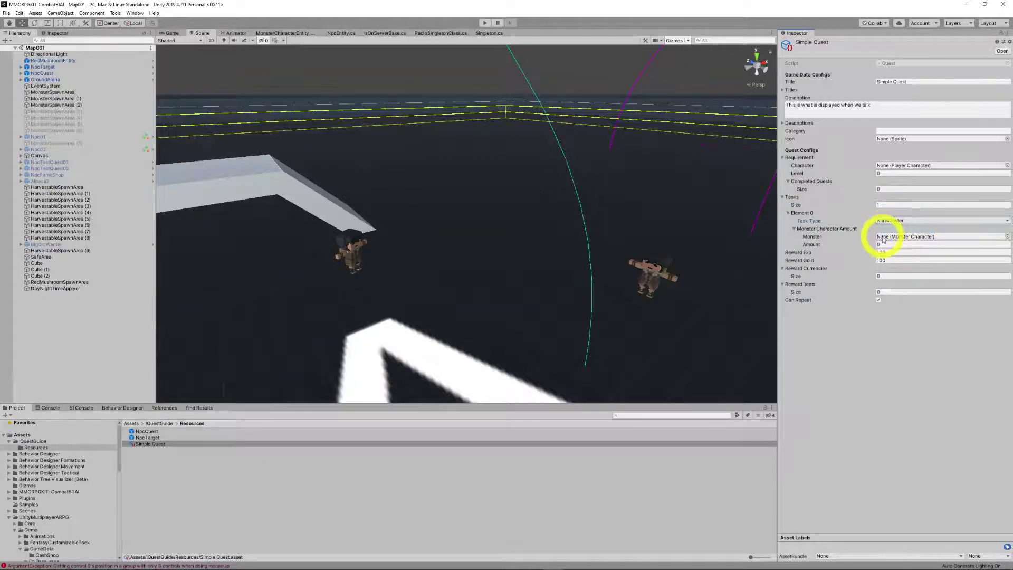
type("1")
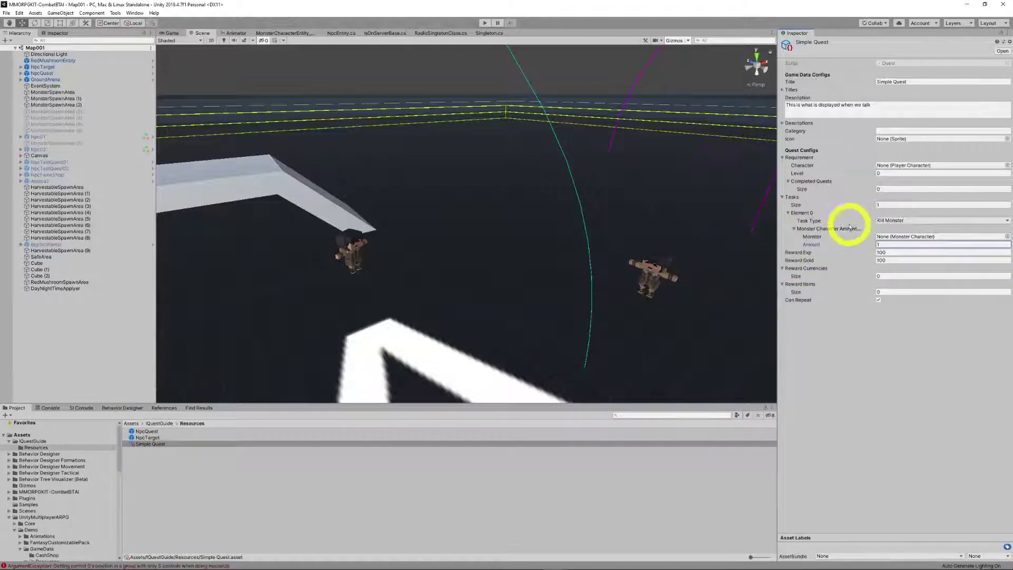
left_click(1007, 236)
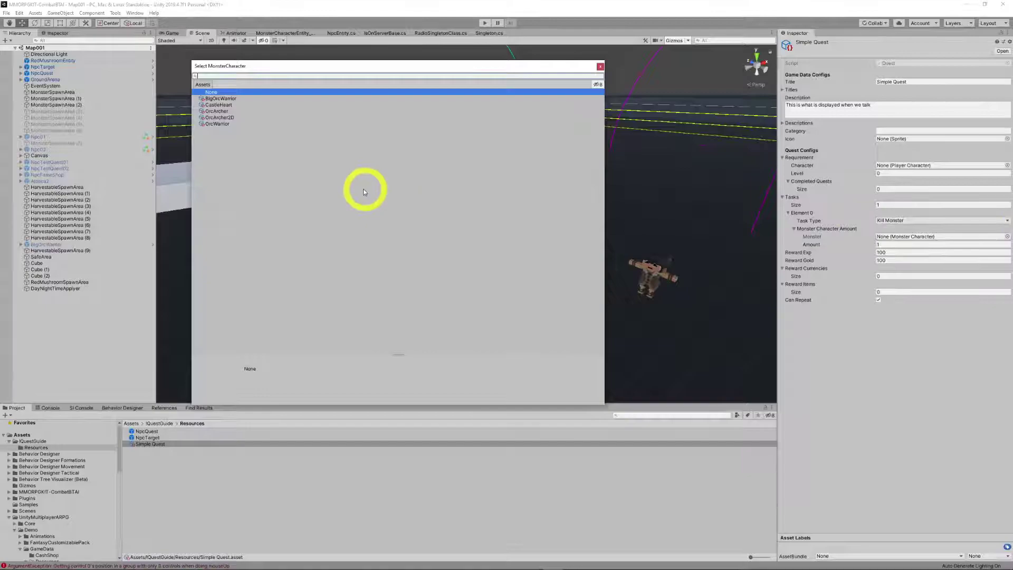
double_click(215, 111)
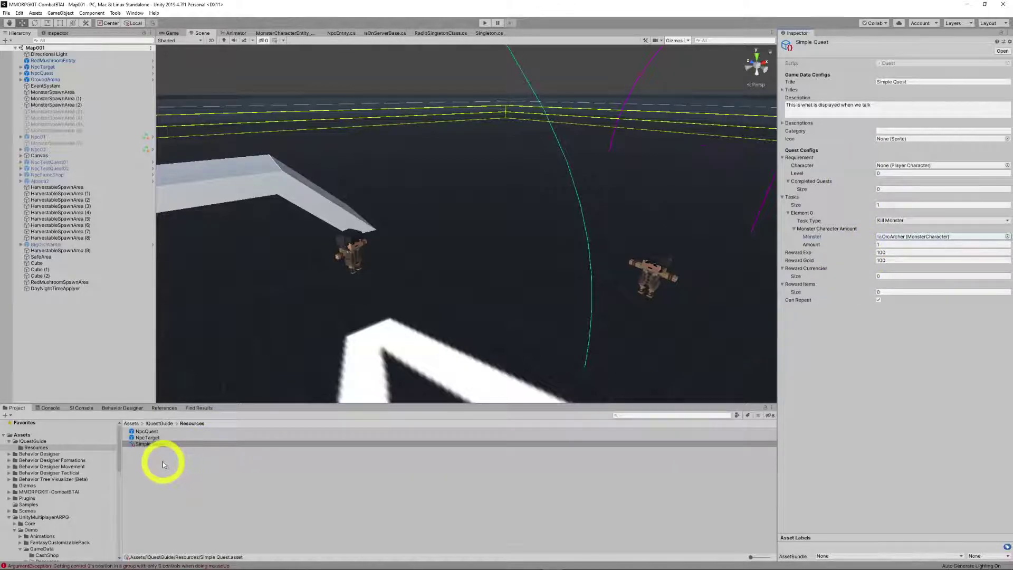
Create an Npc Dialog Graph asset in the Resources folder and open it for editing.
left_click_drag(147, 439, 41, 73)
left_click(42, 73)
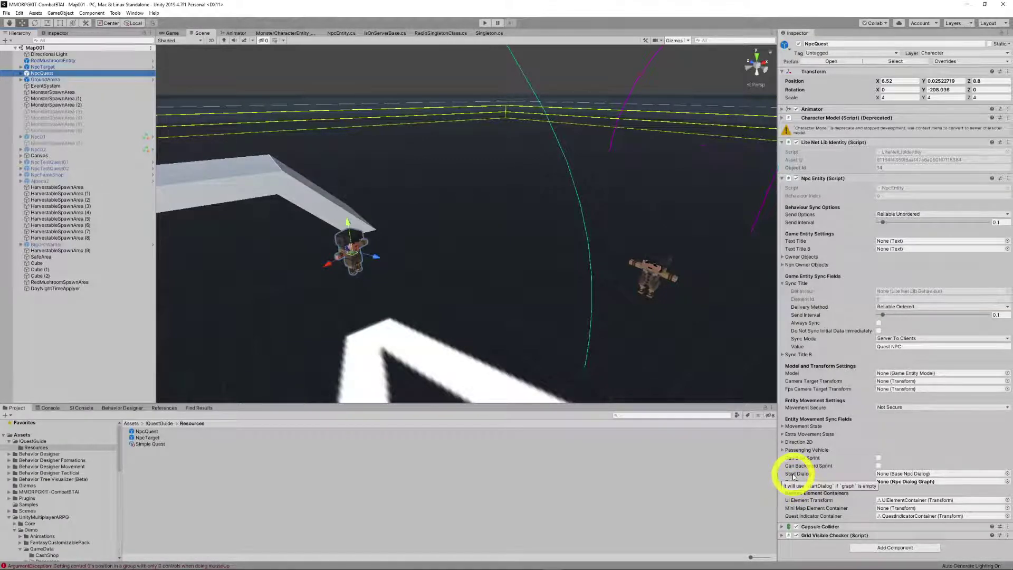
mouse_move(798, 475)
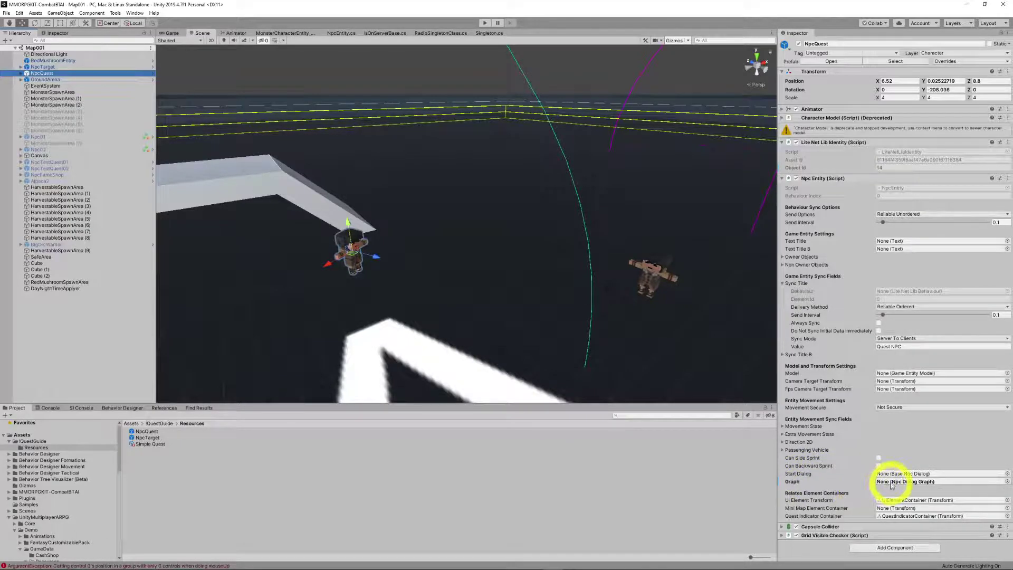
right_click(210, 476)
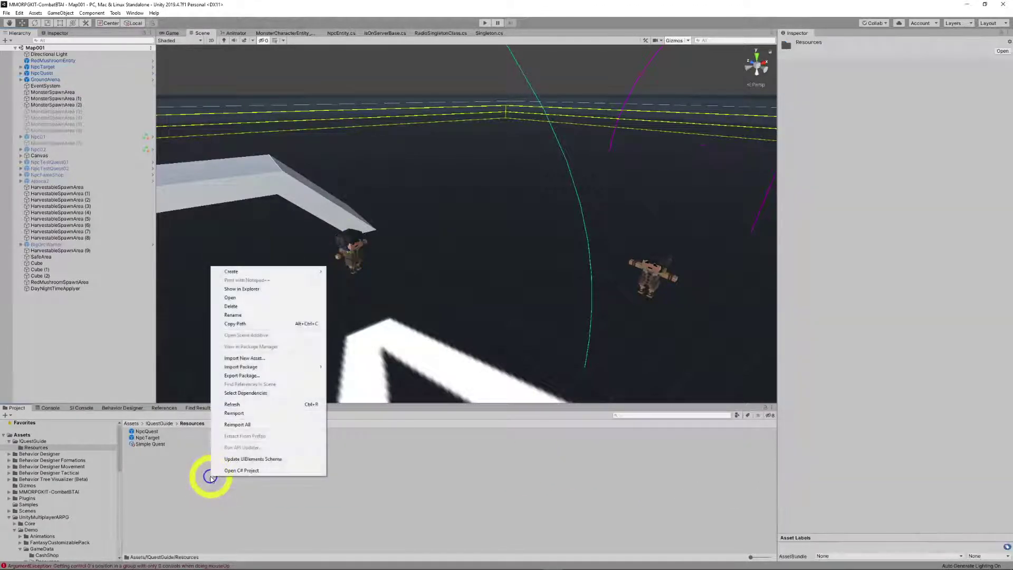
mouse_move(247, 278)
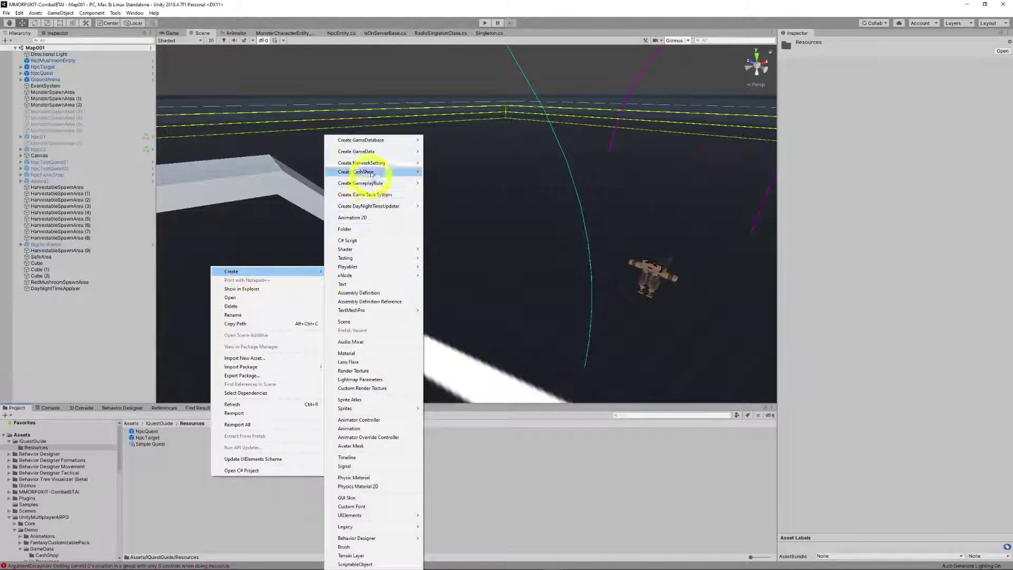
mouse_move(401, 152)
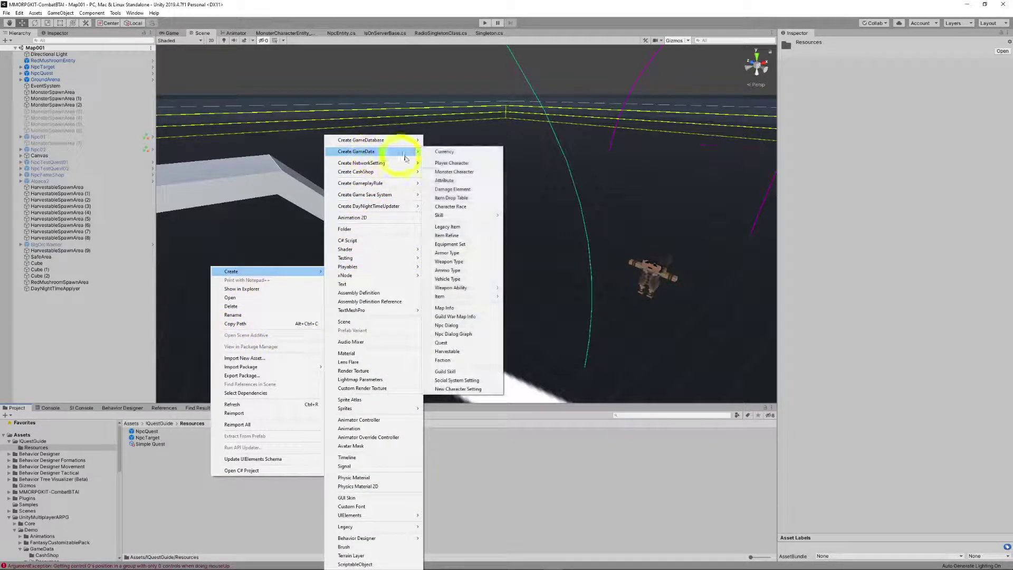
left_click(451, 334)
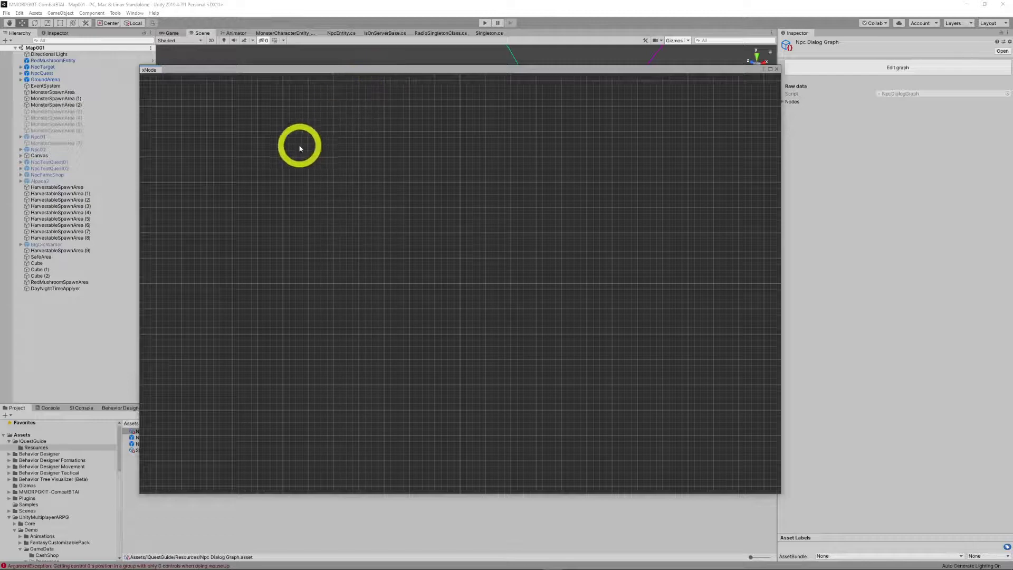
Add an Npc Dialog node to the graph, titled "Bob the NPC" with the description "Hi there I'm bob".
right_click(300, 146)
mouse_move(318, 153)
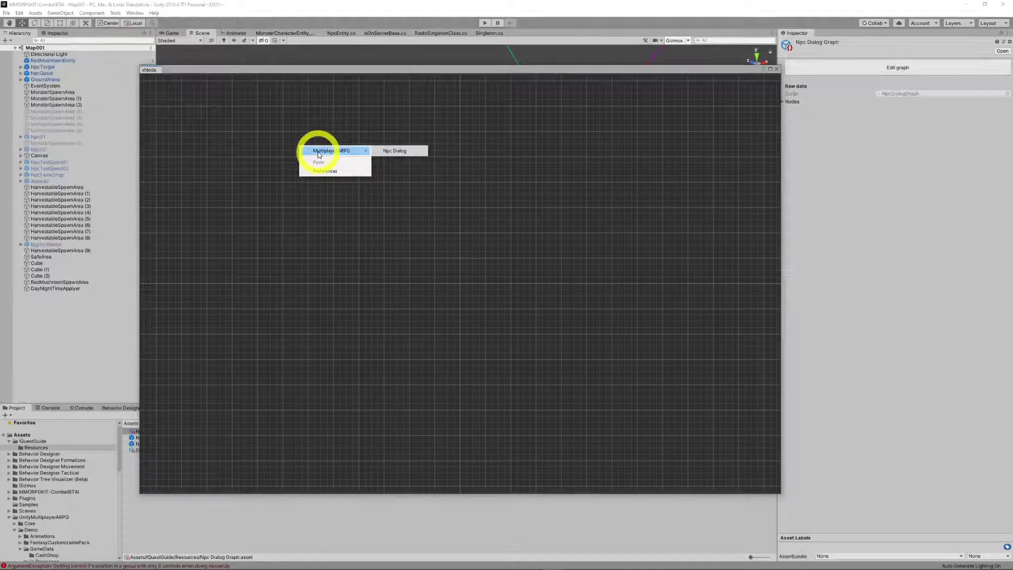
left_click(391, 152)
left_click_drag(378, 157, 262, 119)
left_click(261, 148)
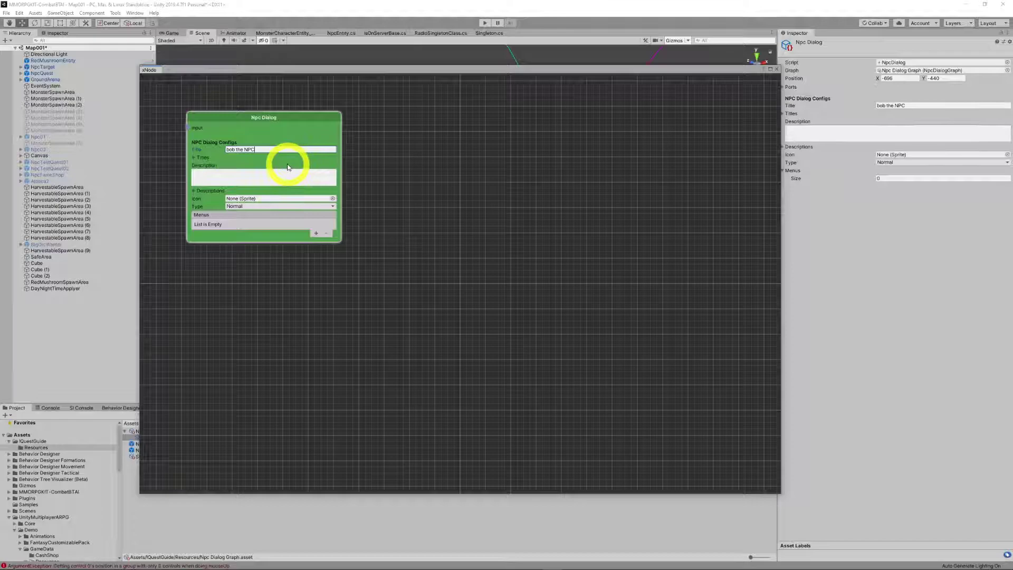
left_click(220, 175)
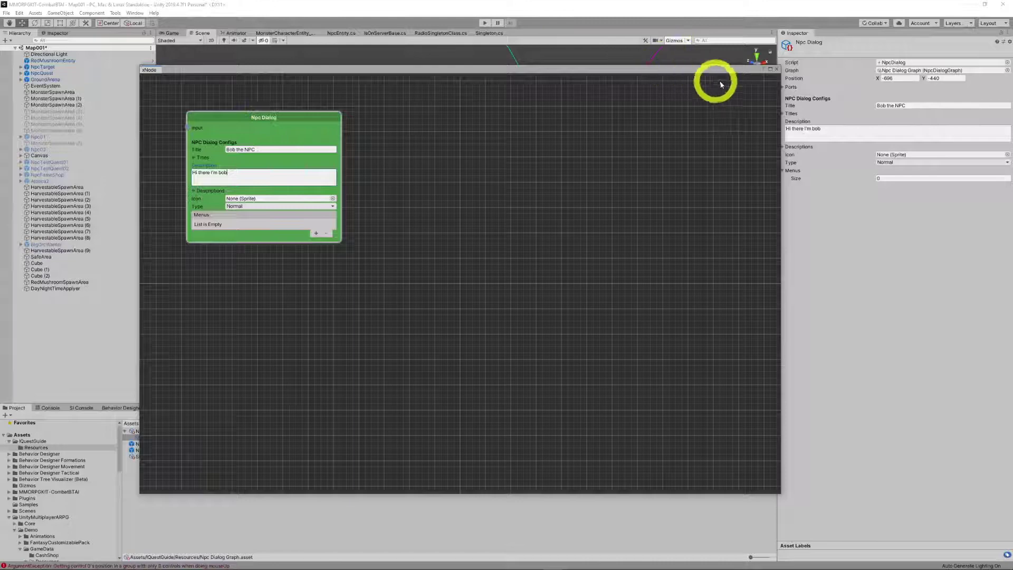
left_click(705, 97)
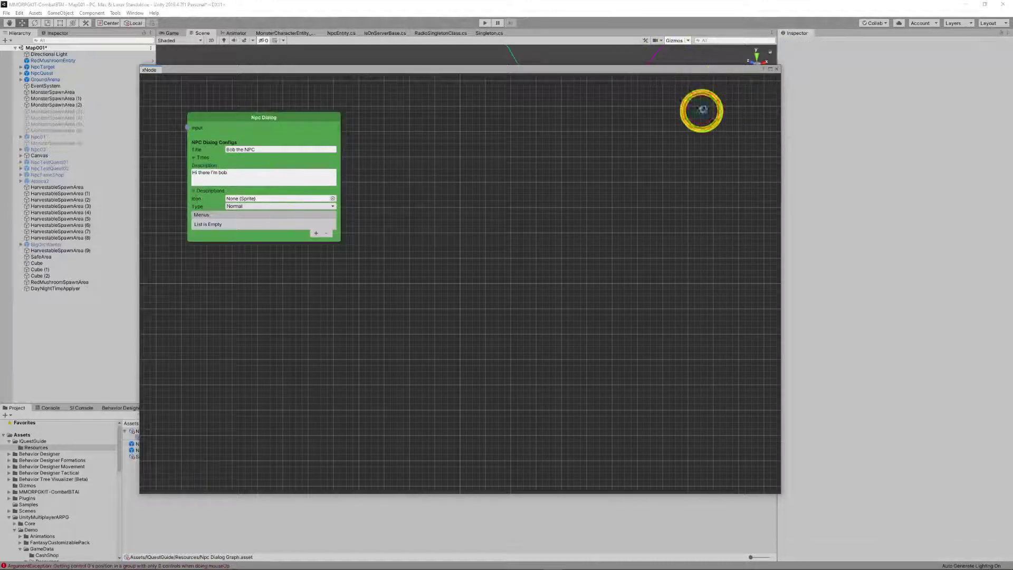
Close the graph editor and assign the Npc Dialog Graph asset as the NpcQuest object's Graph.
left_click(777, 69)
left_click(49, 73)
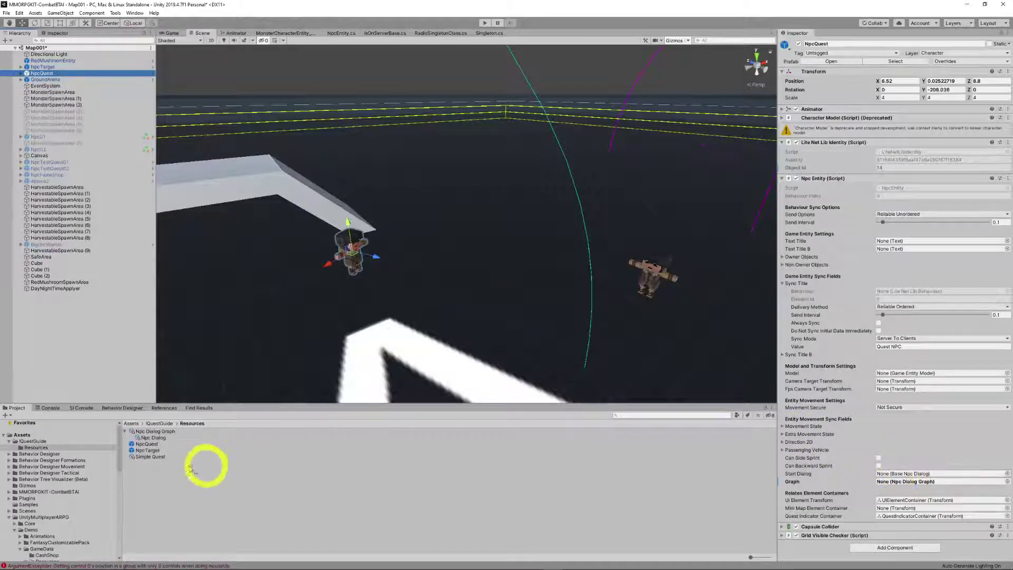
left_click_drag(150, 431, 907, 482)
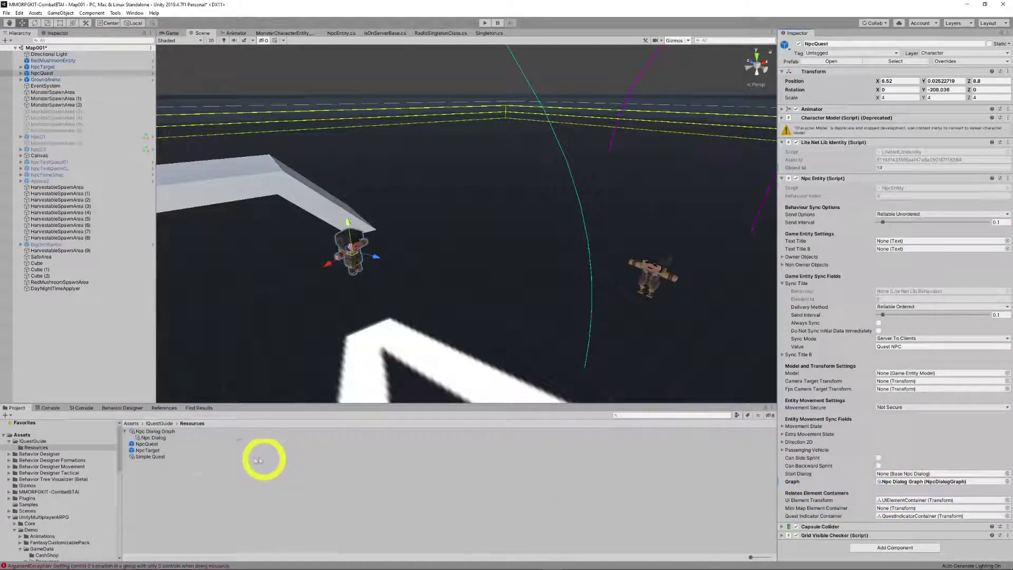
Rename the dialog graph asset as Npc Dialog Graph Quest.
left_click(168, 431)
left_click(176, 430)
left_click(185, 433)
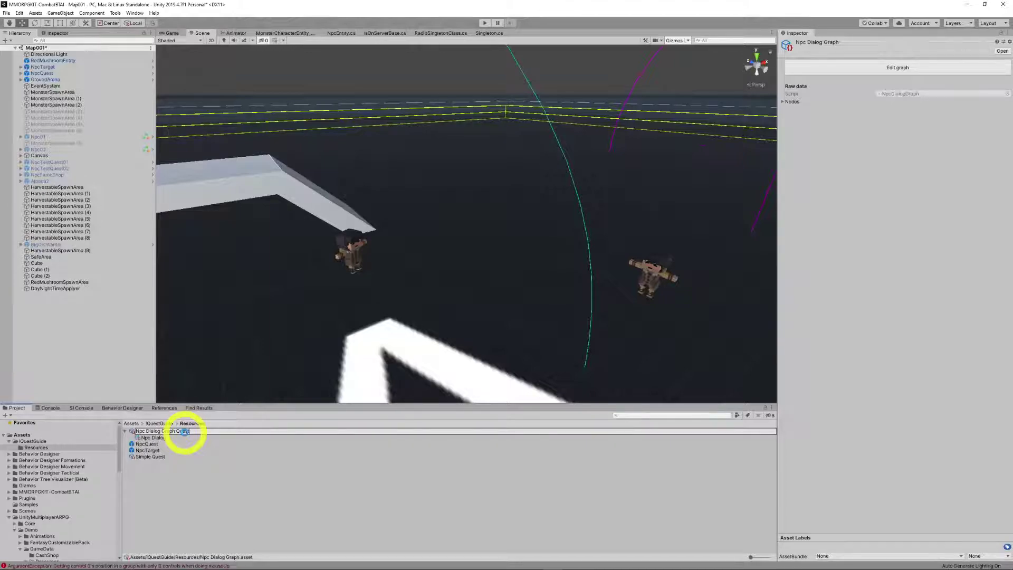
type("Quest")
key("Return")
Save the Map001 scene and run the game in single player mode with the Archer character.
left_click(487, 23)
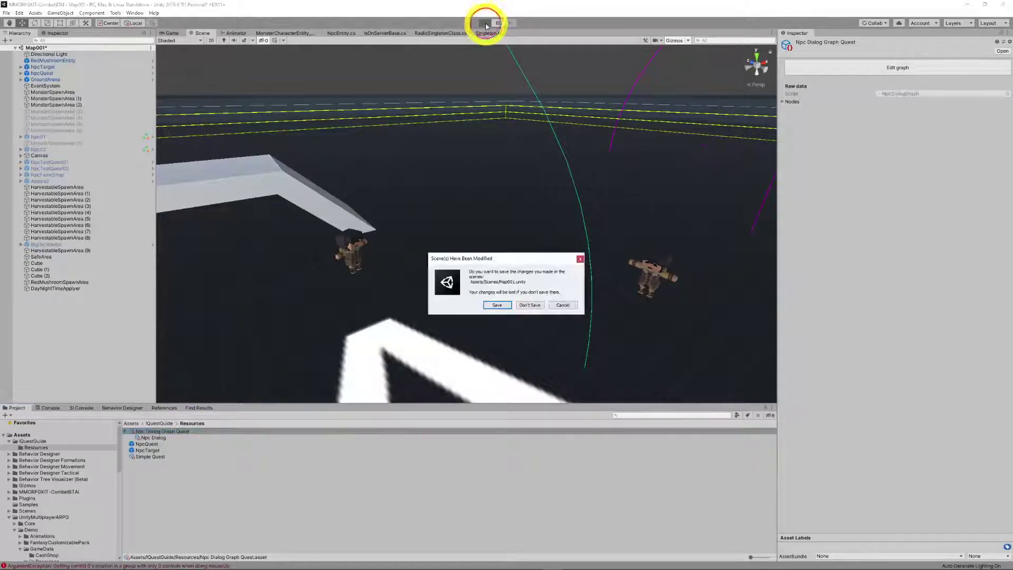
left_click(496, 305)
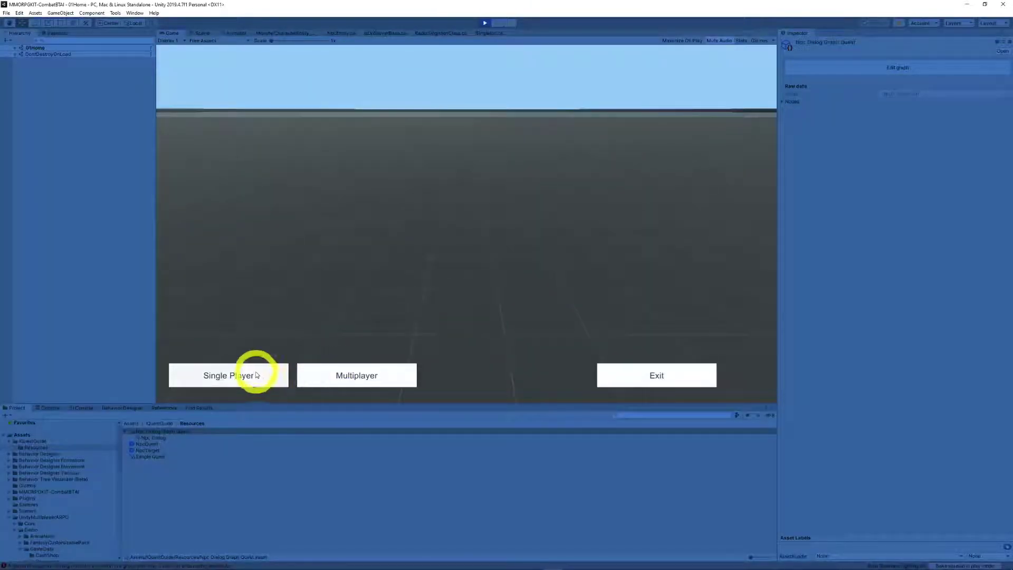
left_click(256, 373)
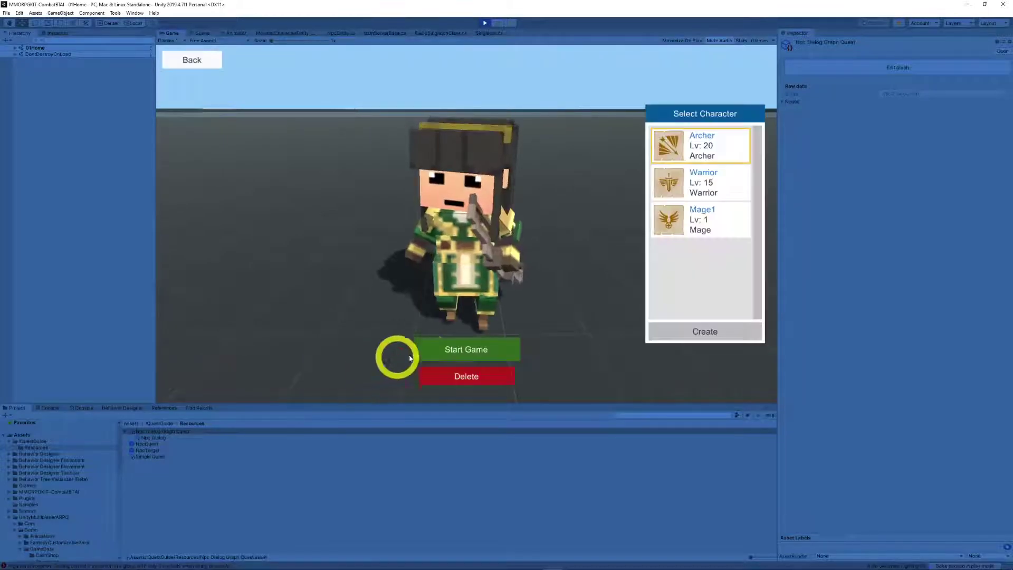
left_click(447, 350)
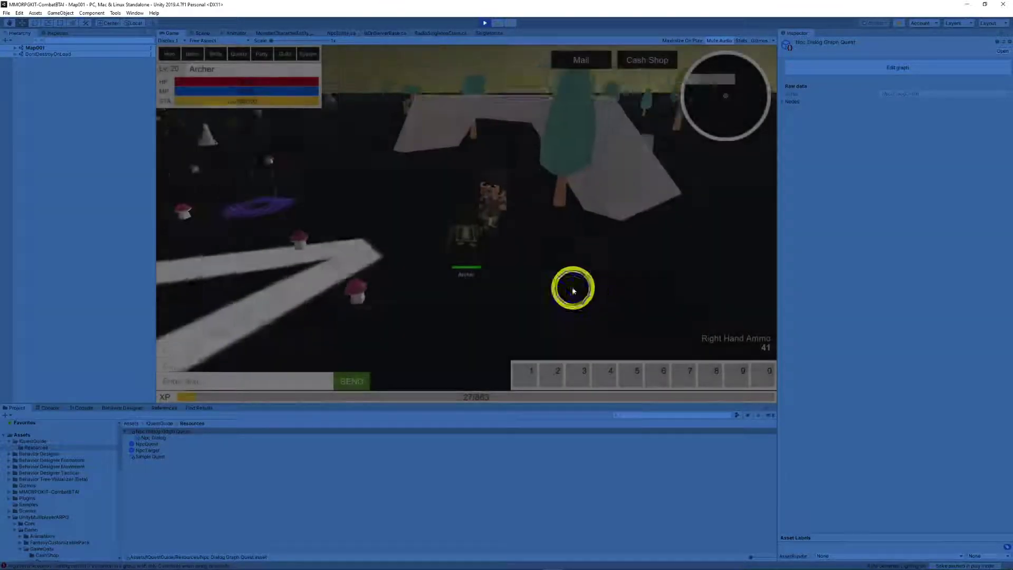
Talk to the Quest NPC in the running game to check its dialog, and close the dialog window.
right_click_drag(572, 286, 595, 304)
key("e")
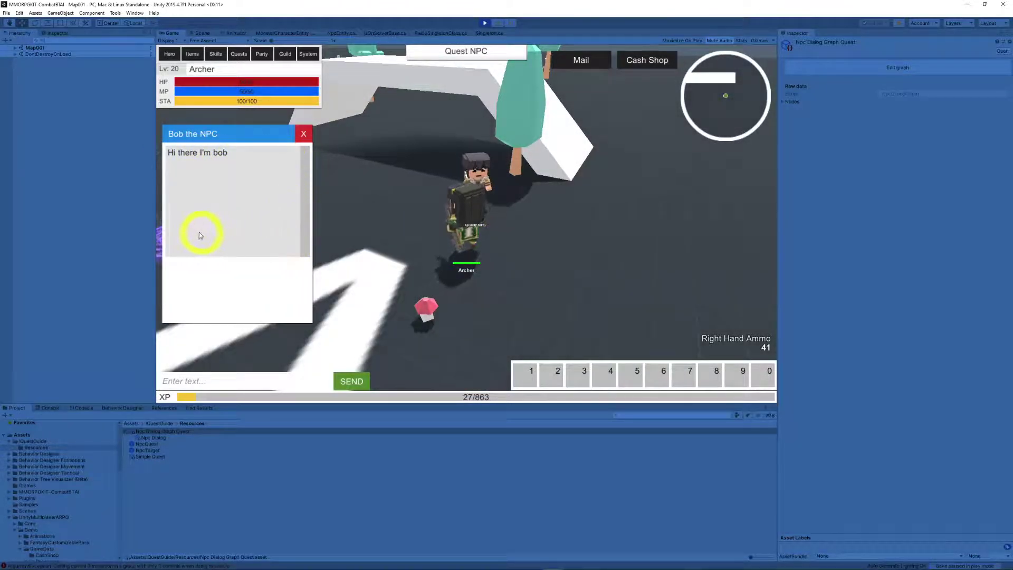
left_click(309, 135)
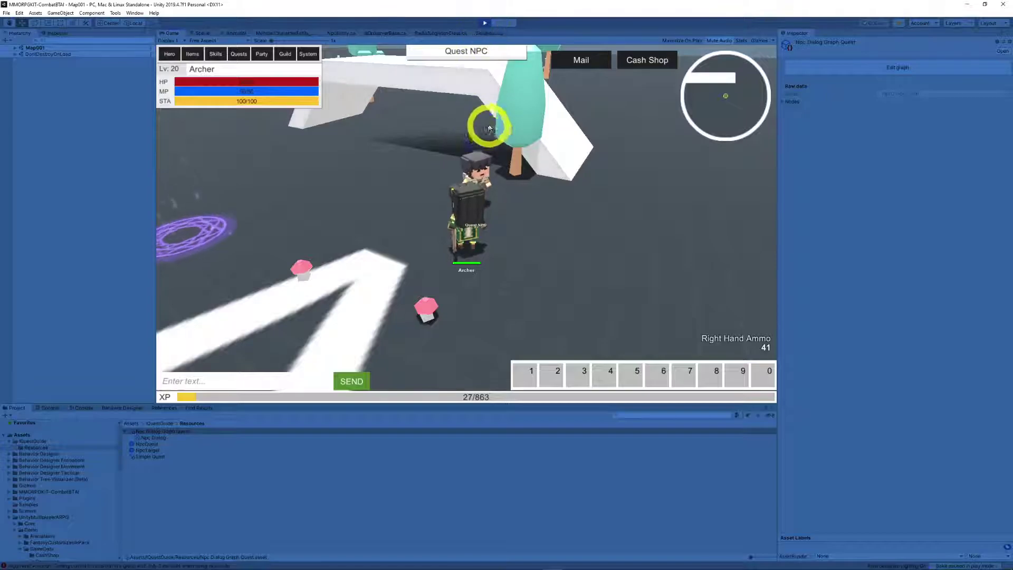
Stop the game and add a menu entry titled Bye to Bob's dialog node in Npc Dialog Graph Quest, set as a close menu.
left_click(485, 23)
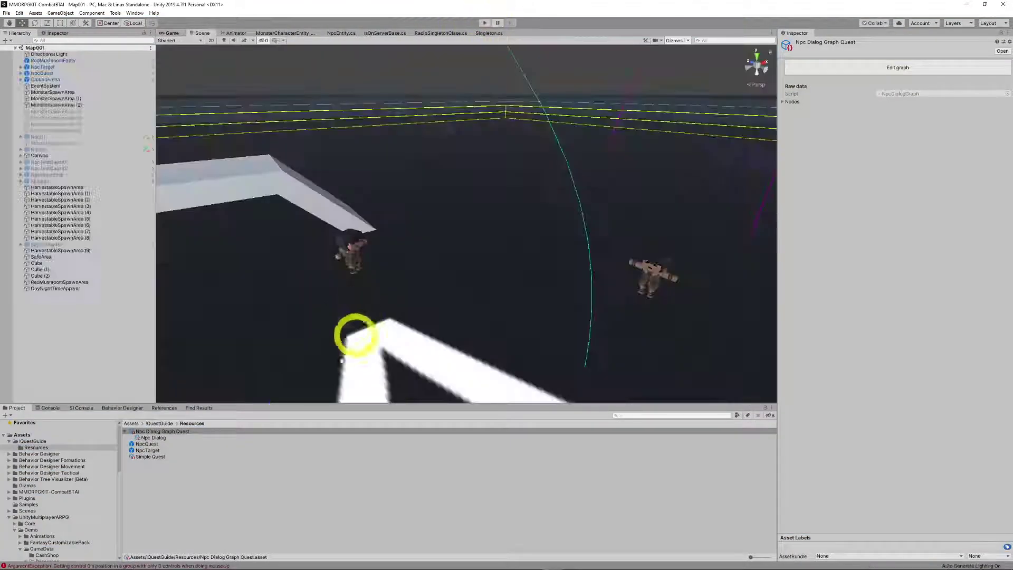
double_click(165, 431)
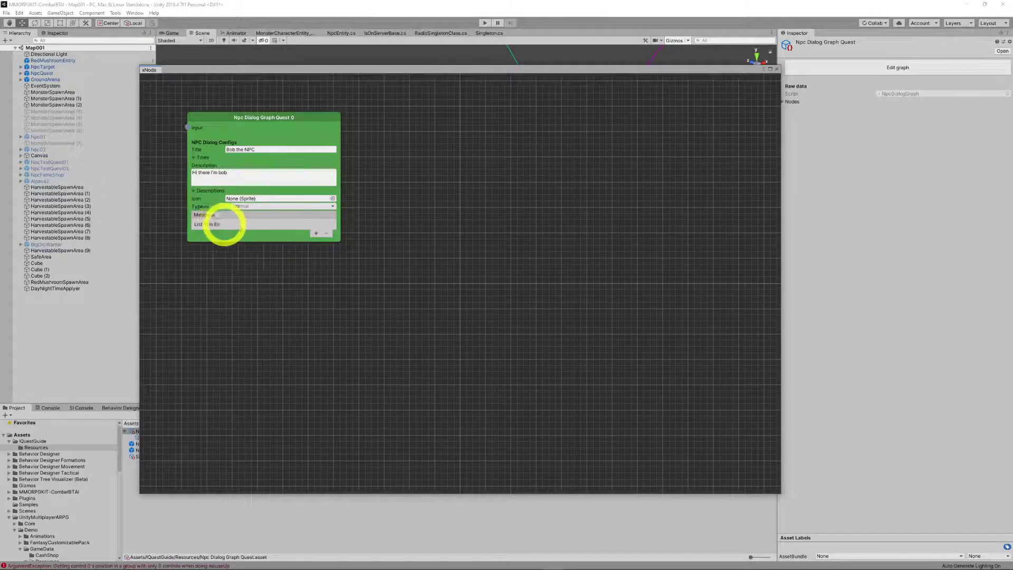
left_click(313, 233)
left_click(256, 232)
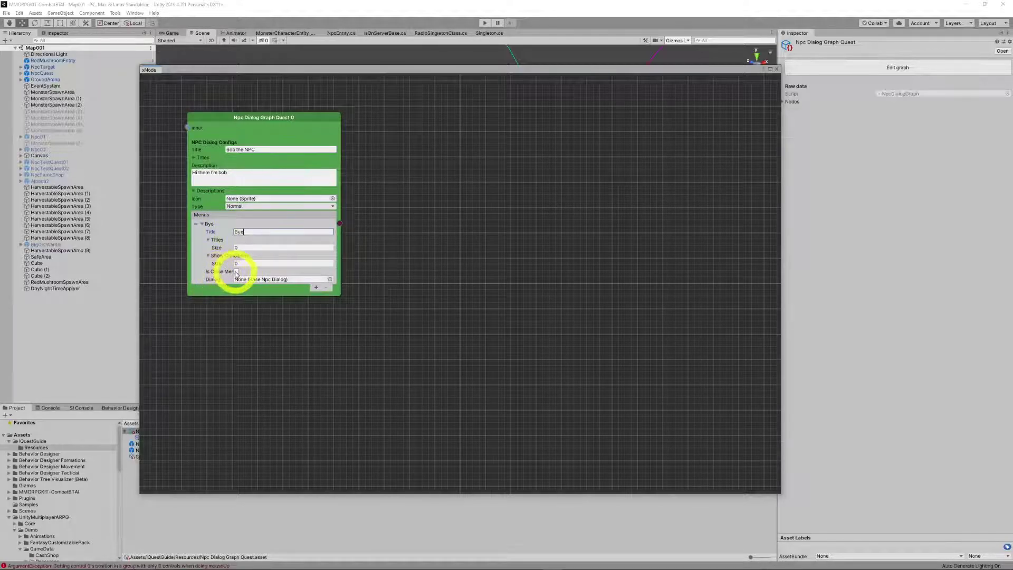
left_click(236, 271)
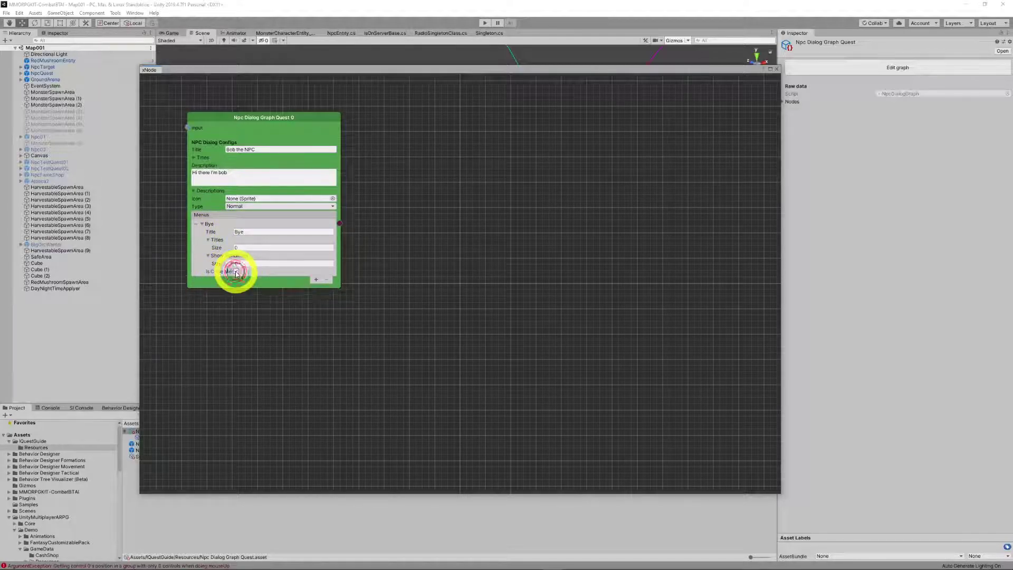
Add a second menu entry titled Give quest to Bob's dialog node, with its close-menu option turned off.
left_click(317, 280)
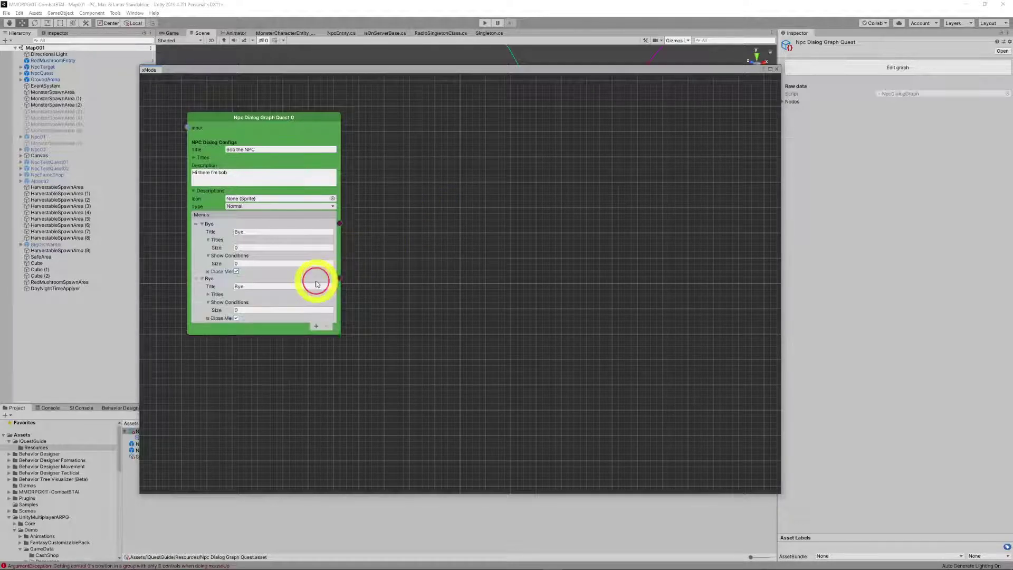
left_click(260, 285)
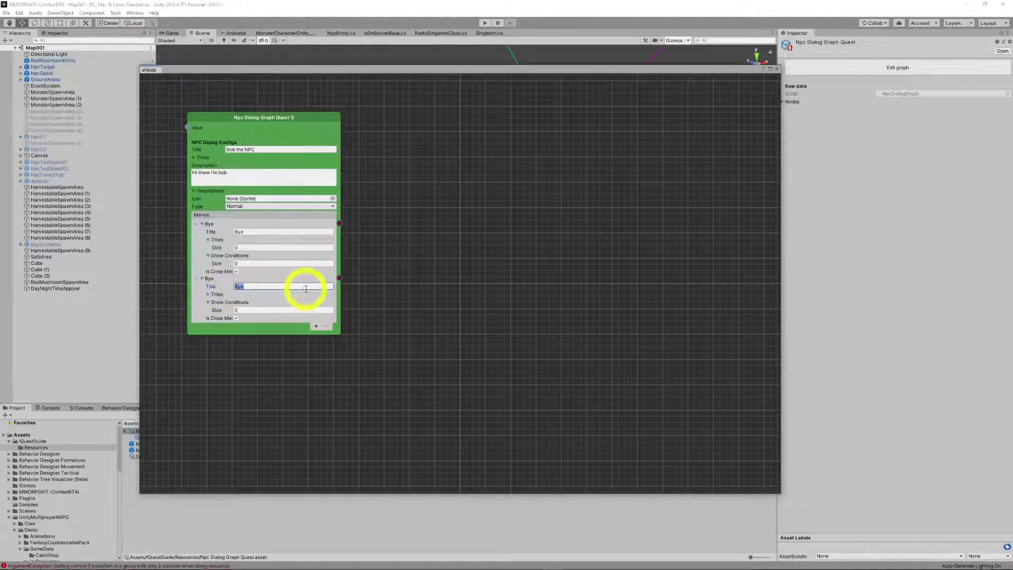
type("Give quest")
left_click(237, 318)
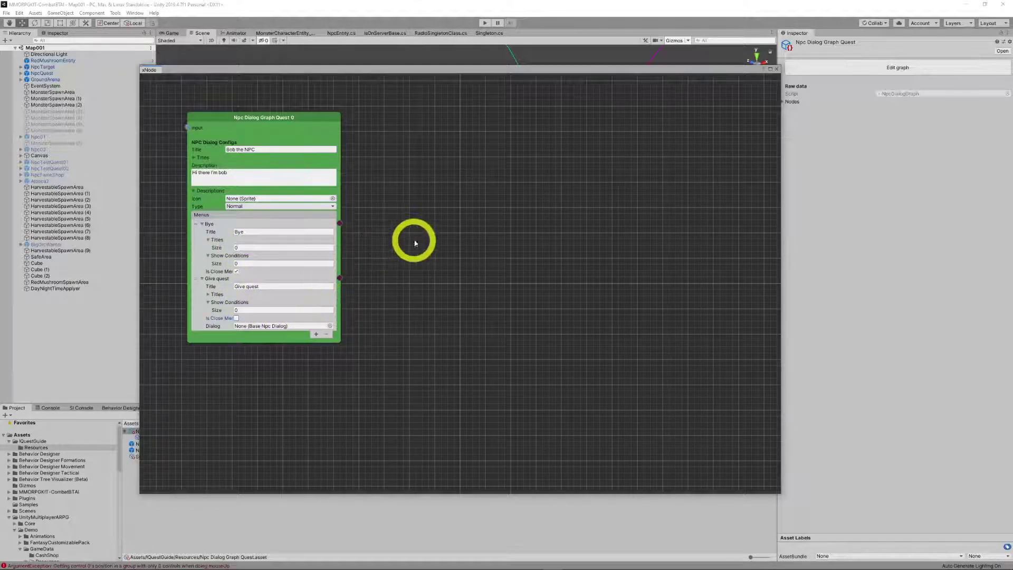
Add a new Npc Dialog node beside Bob's node and title it Give quest.
right_click(406, 222)
mouse_move(425, 220)
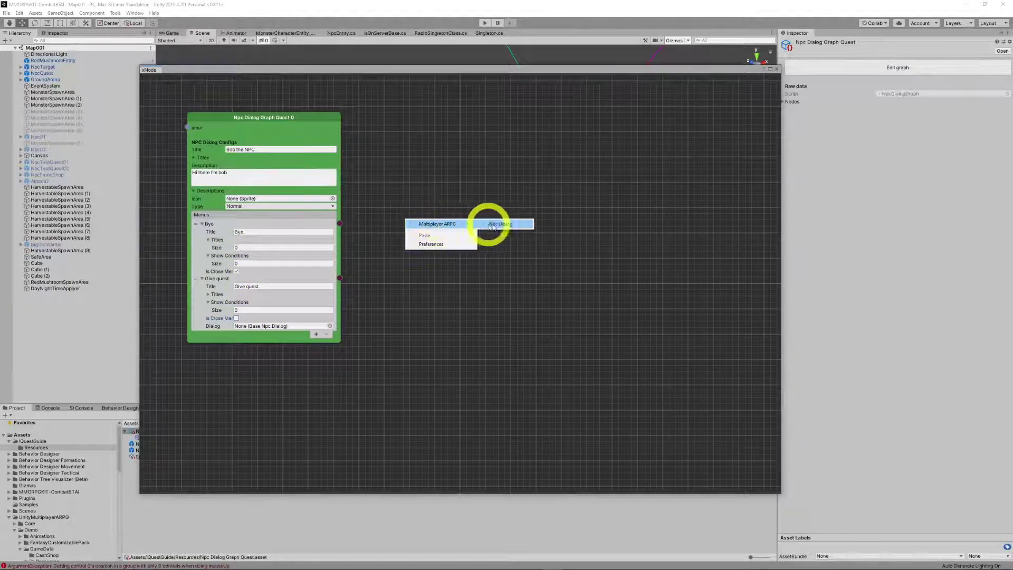
left_click(496, 224)
left_click_drag(470, 226, 429, 139)
left_click(442, 167)
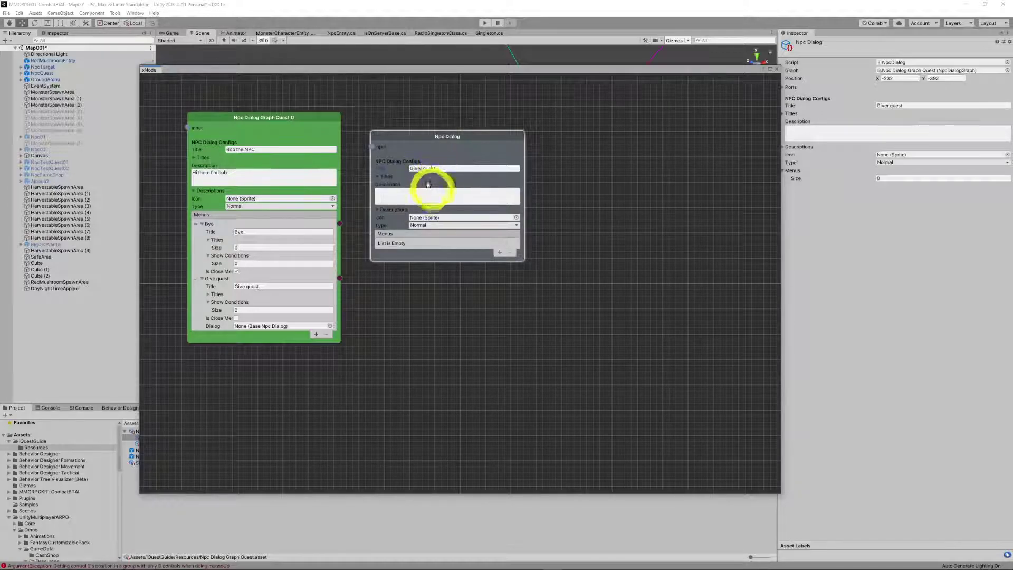
triple_click(430, 166)
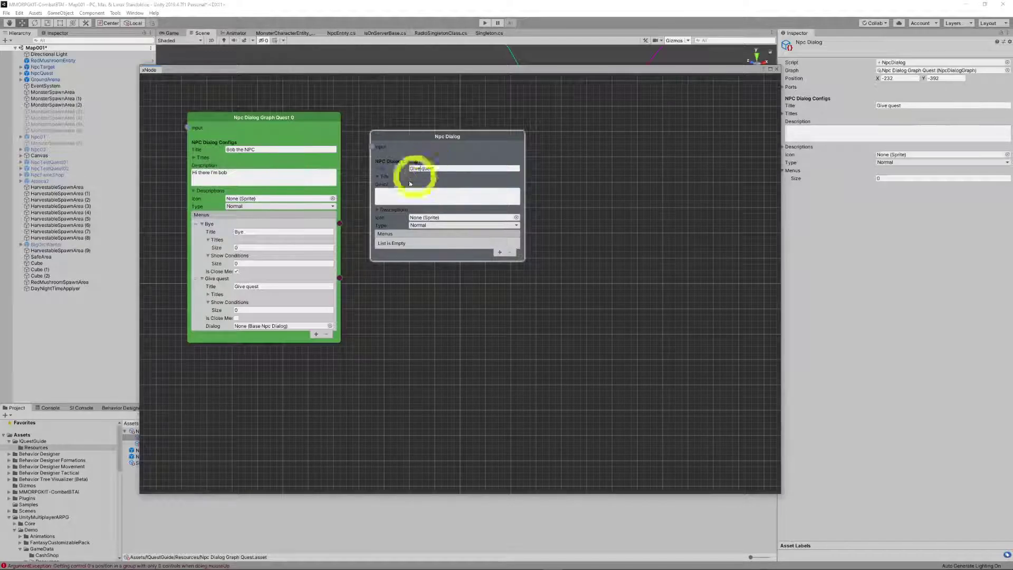
left_click(240, 286)
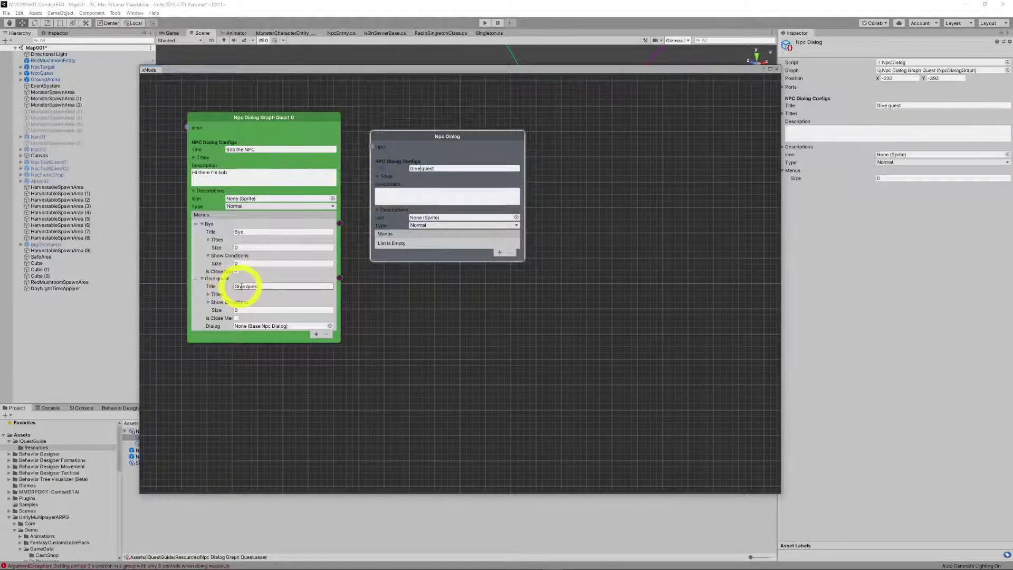
left_click(235, 289)
left_click(248, 287)
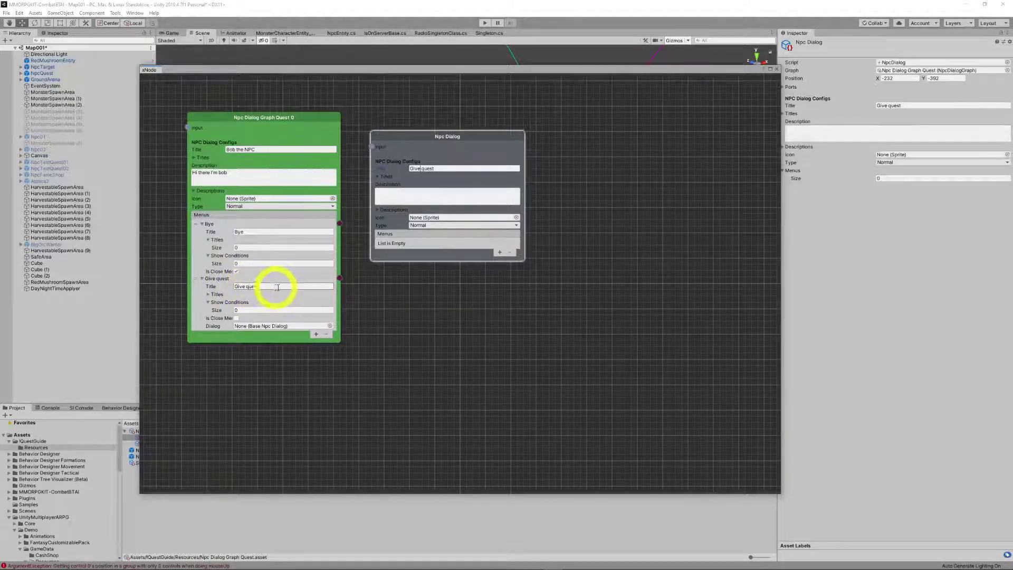
left_click(410, 169)
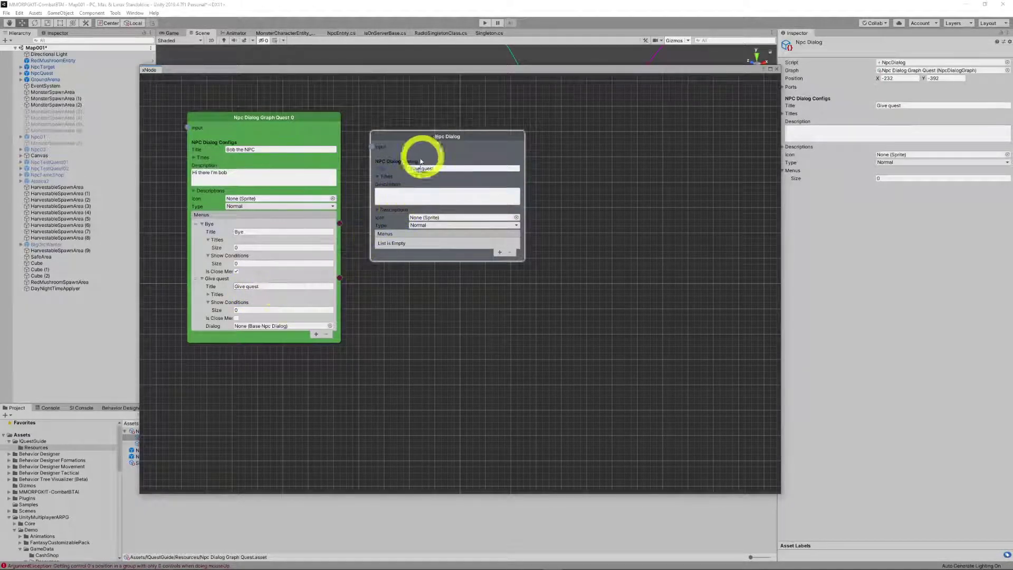
left_click(475, 188)
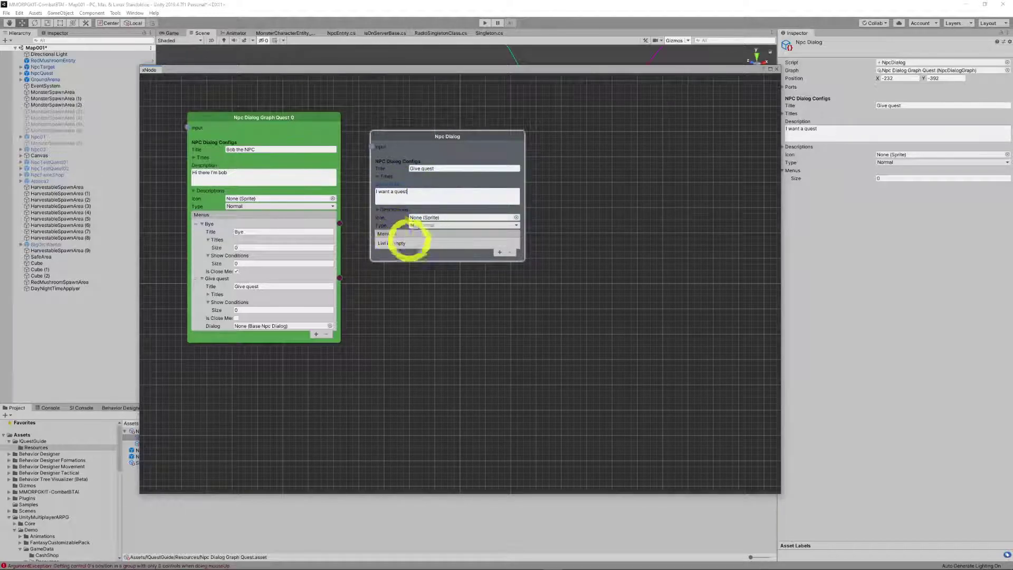
left_click_drag(422, 190, 357, 193)
left_click(416, 193)
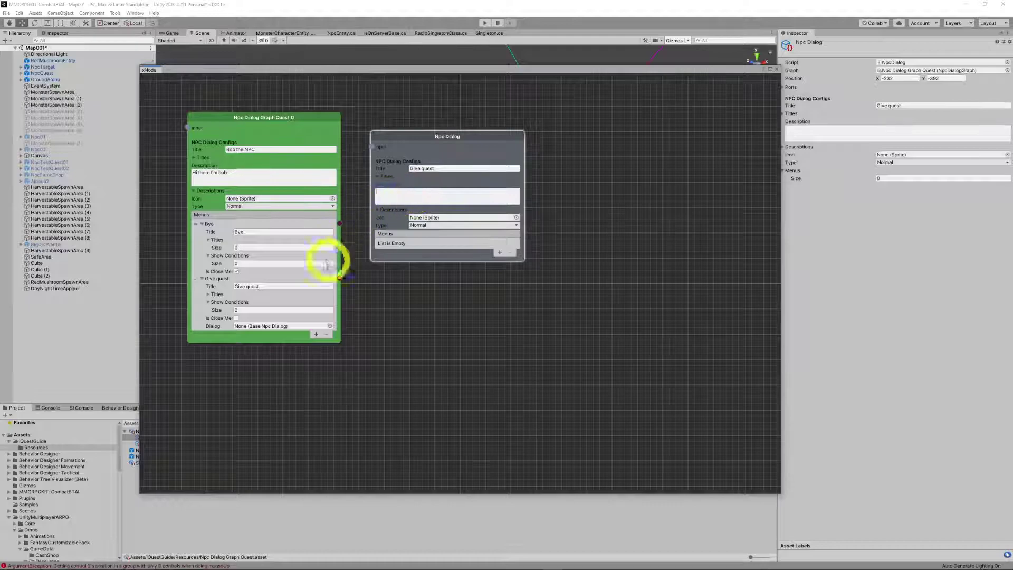
Set the Give quest node's type to Quest and assign the Simple Quest asset as its quest.
left_click(514, 225)
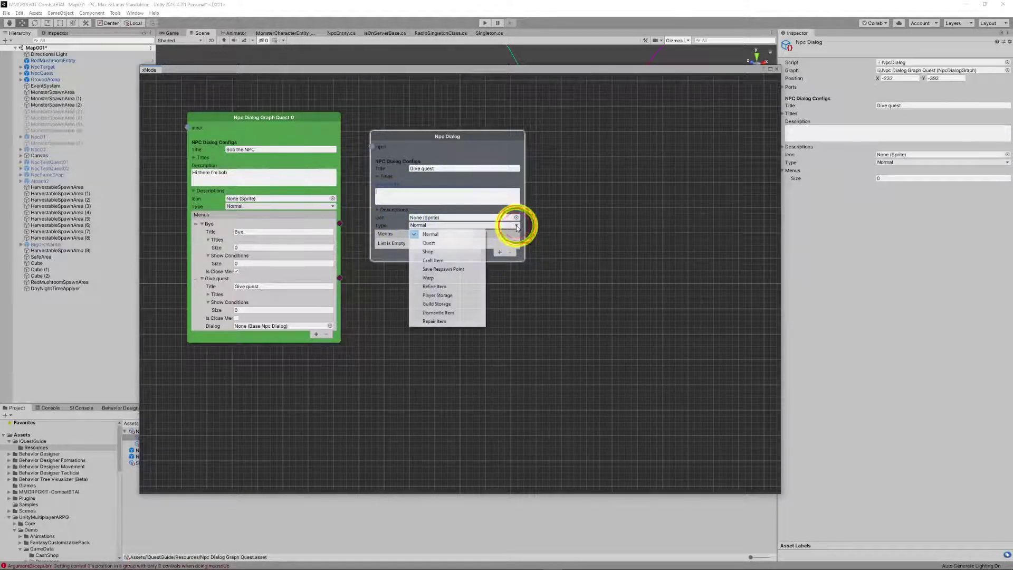
left_click(428, 245)
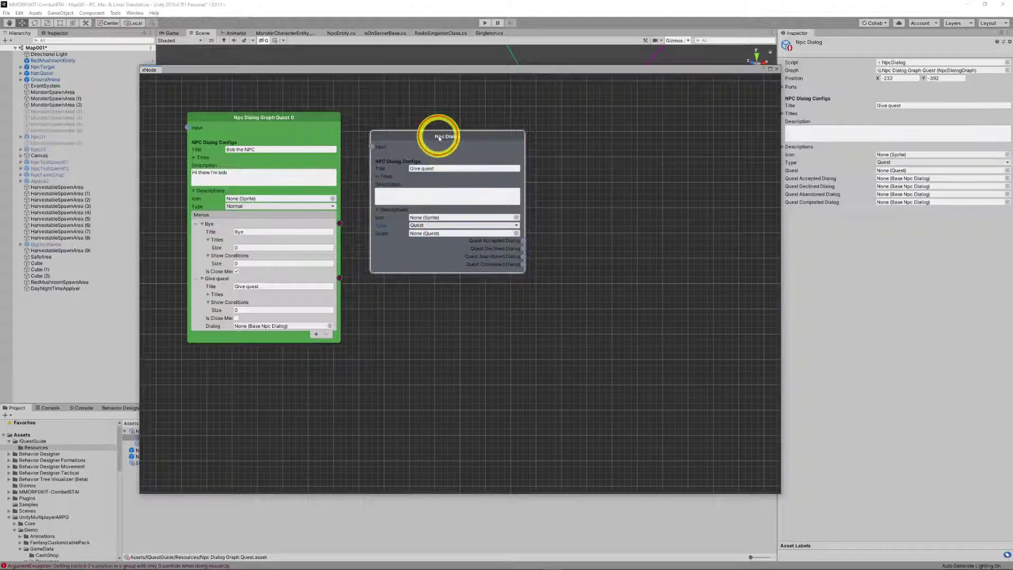
left_click_drag(438, 138, 451, 139)
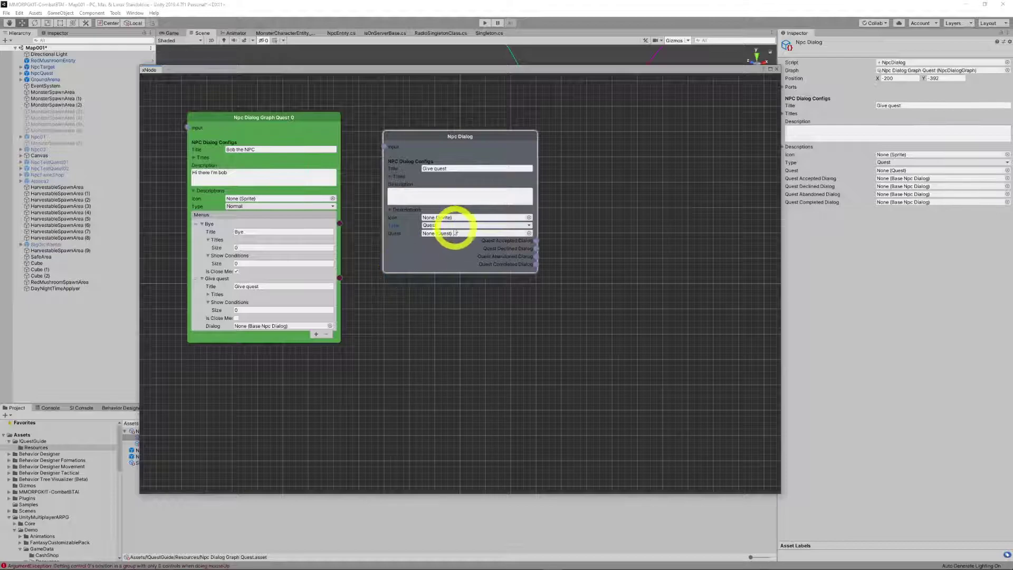
left_click_drag(295, 74, 395, 56)
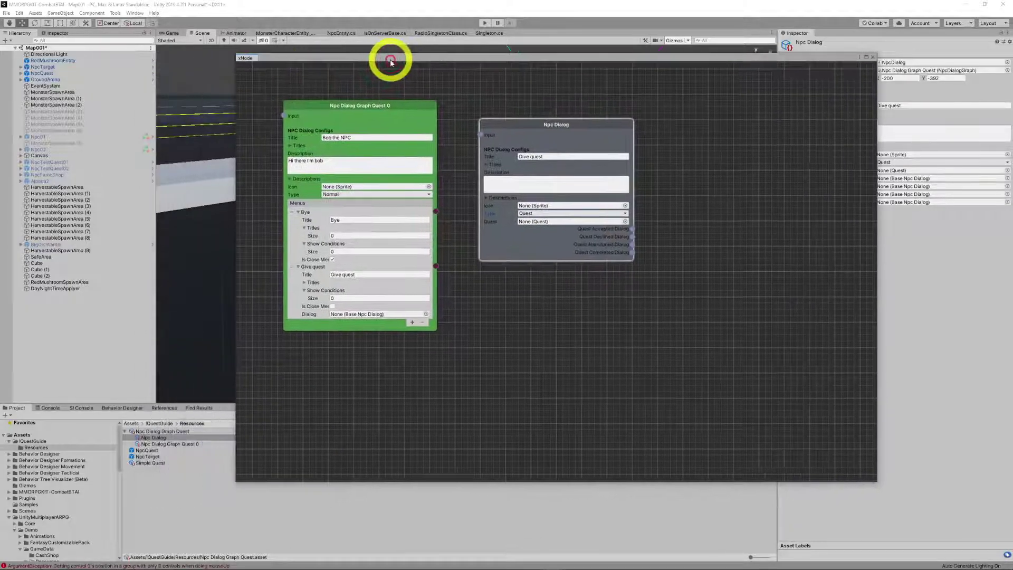
left_click_drag(153, 468, 550, 244)
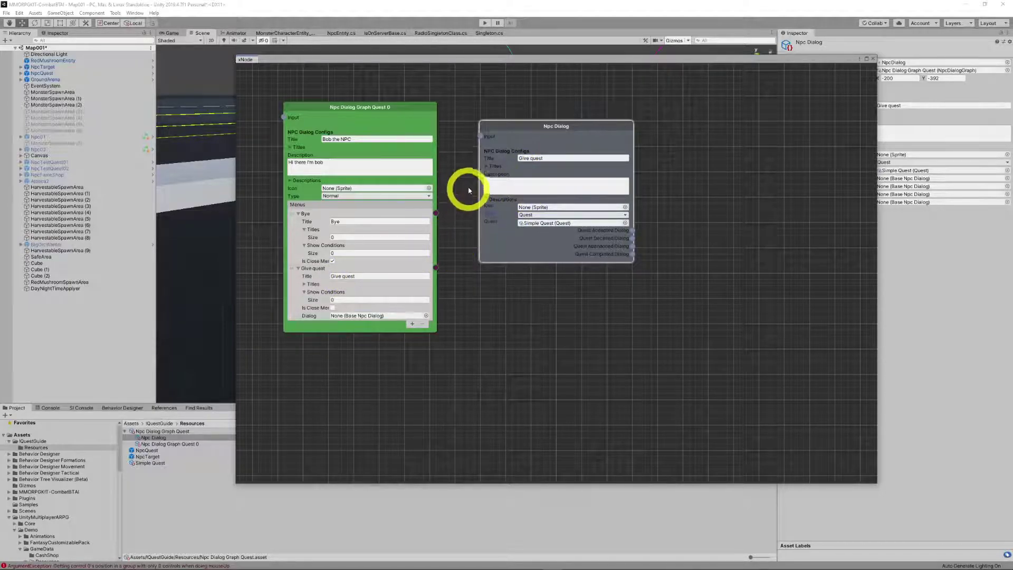
Connect the Give quest menu entry of Bob's node to the new quest node's input, and close the graph editor.
left_click_drag(479, 136, 436, 268)
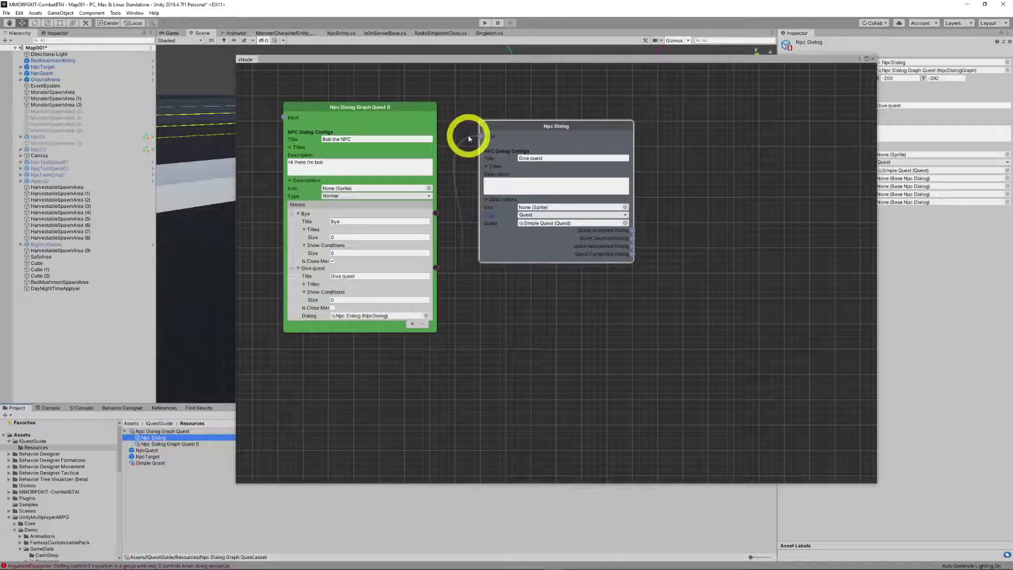
left_click_drag(480, 140, 410, 238)
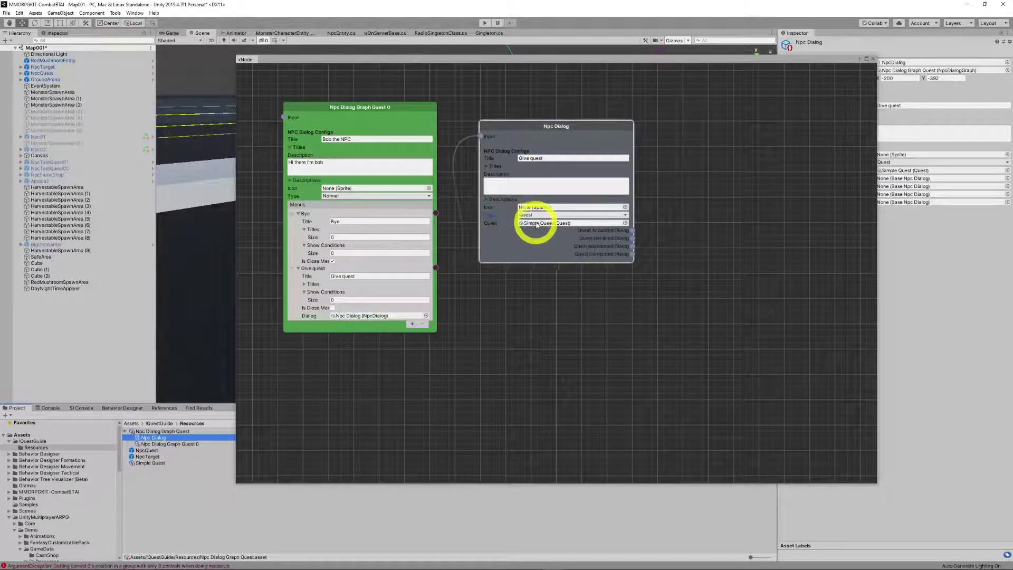
left_click(746, 151)
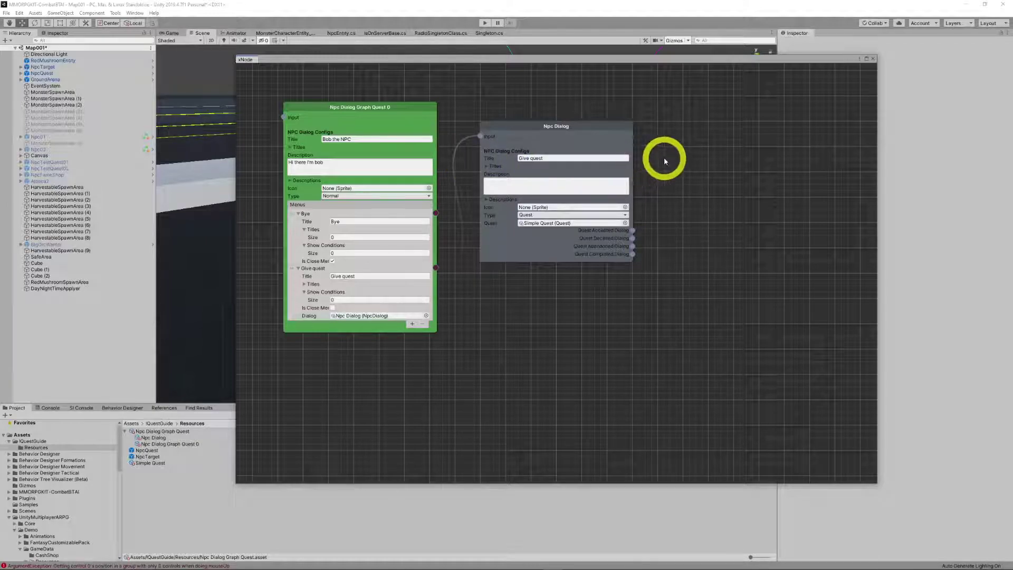
left_click(515, 182)
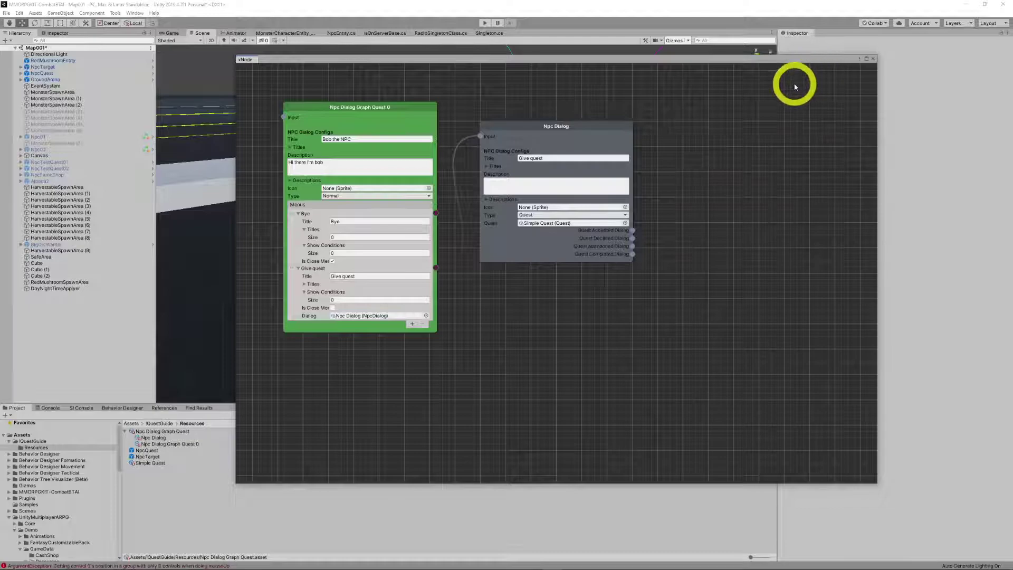
left_click(873, 59)
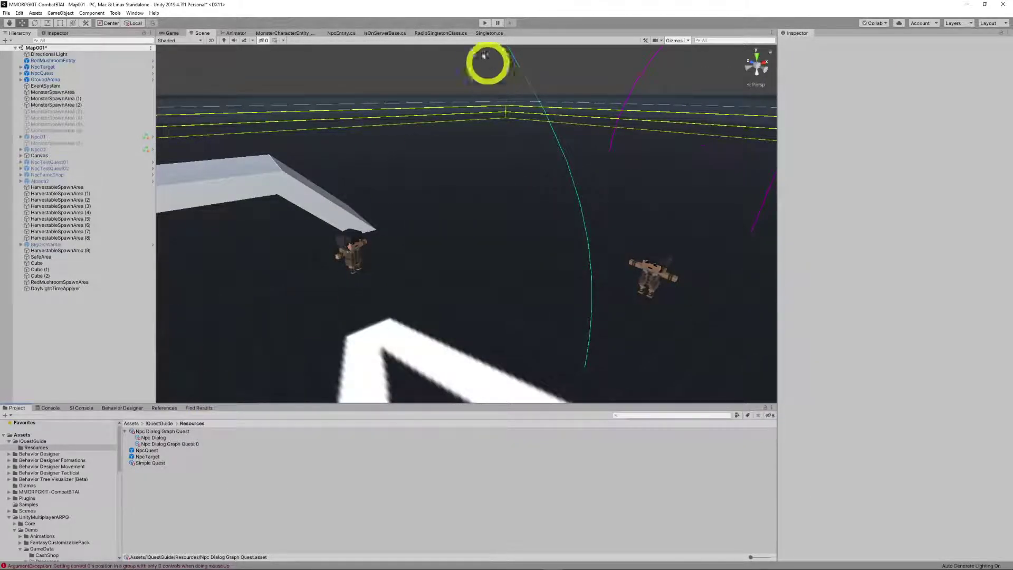
Save the modified Map001 scene and start the game in single player mode with the Archer character.
left_click(483, 24)
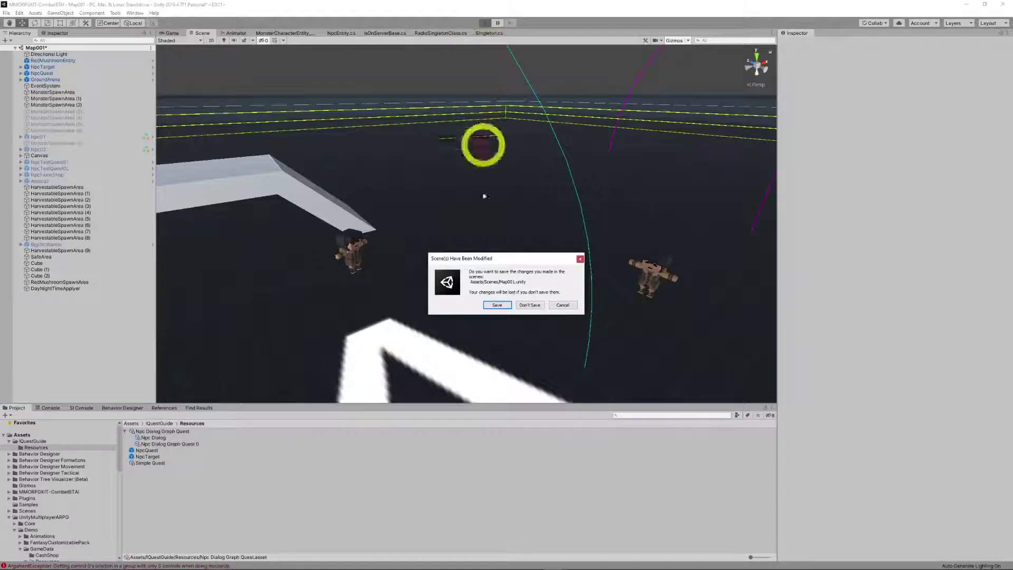
left_click(493, 308)
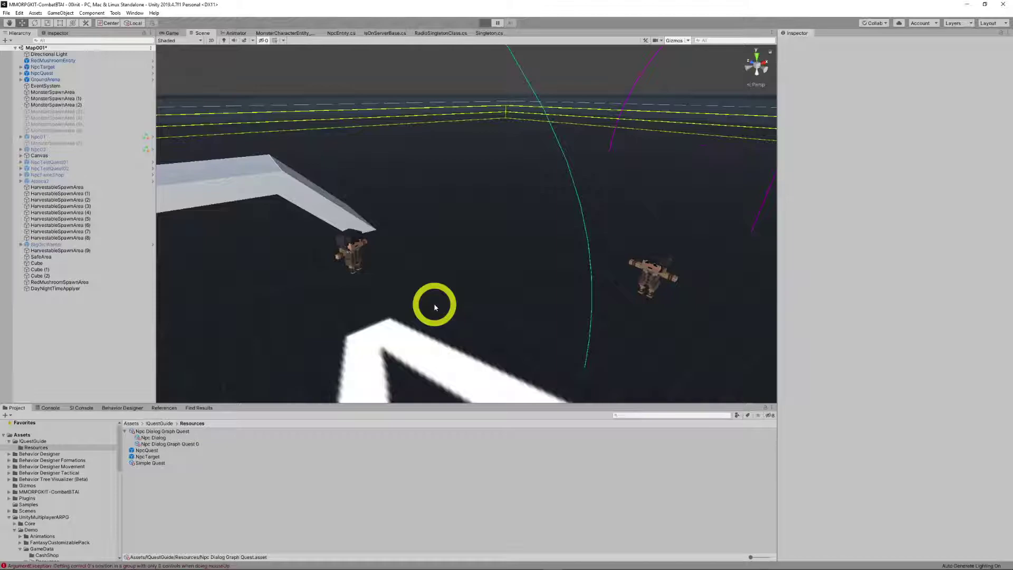
key("ctrl+p")
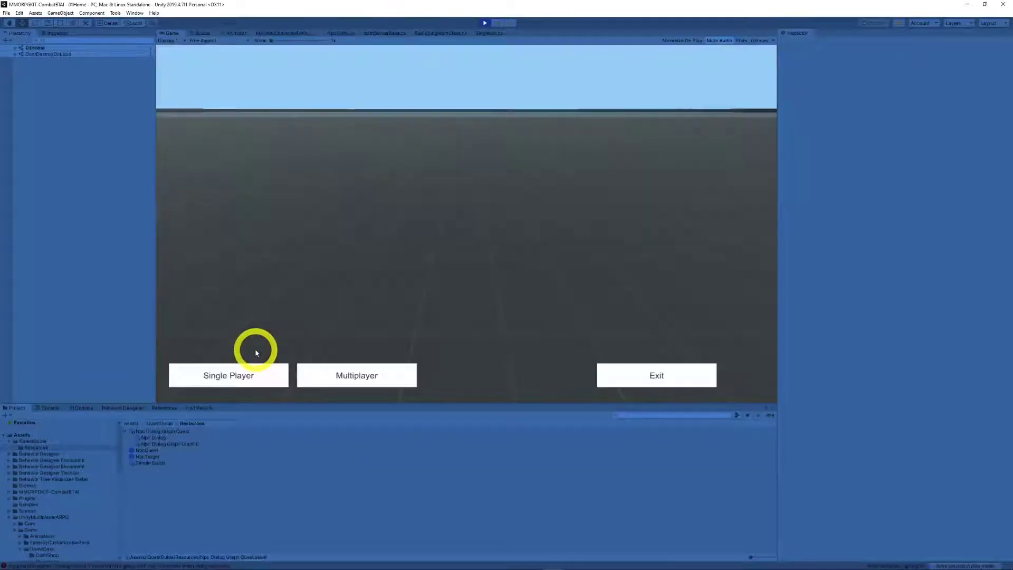
left_click(245, 369)
left_click(463, 345)
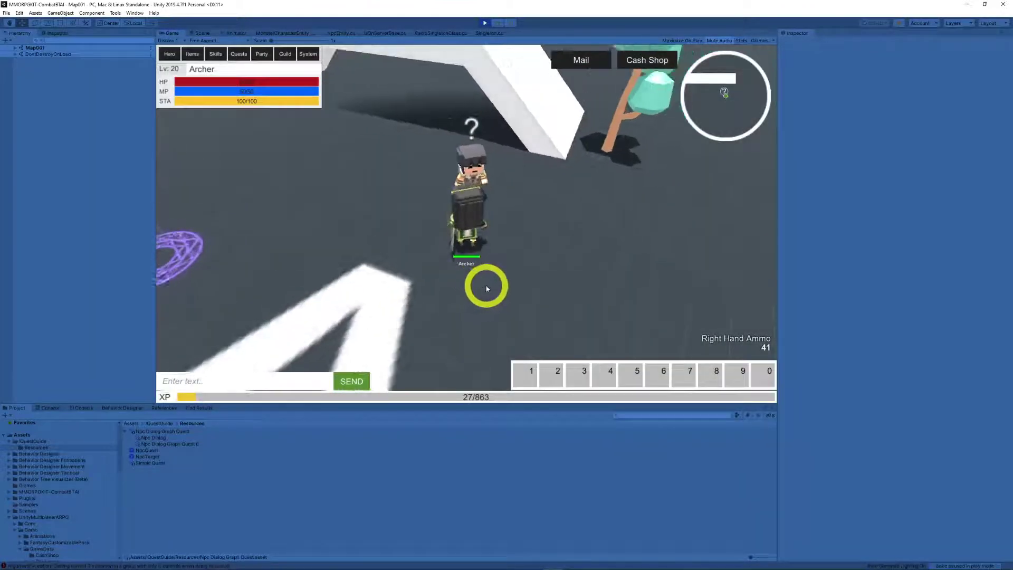
Talk to the Quest NPC, choose Give quest and abandon the active quest.
key("e")
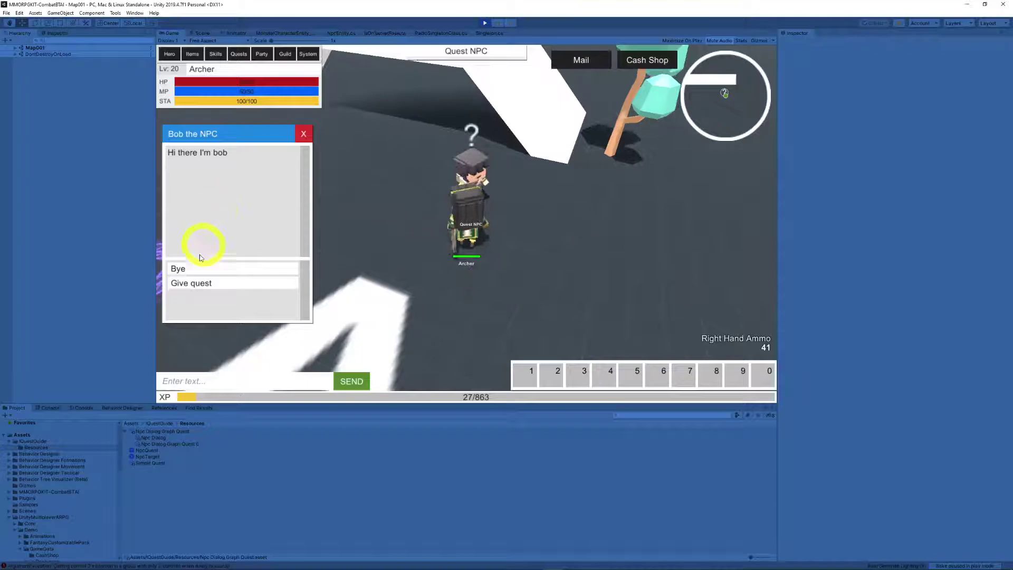
left_click(201, 283)
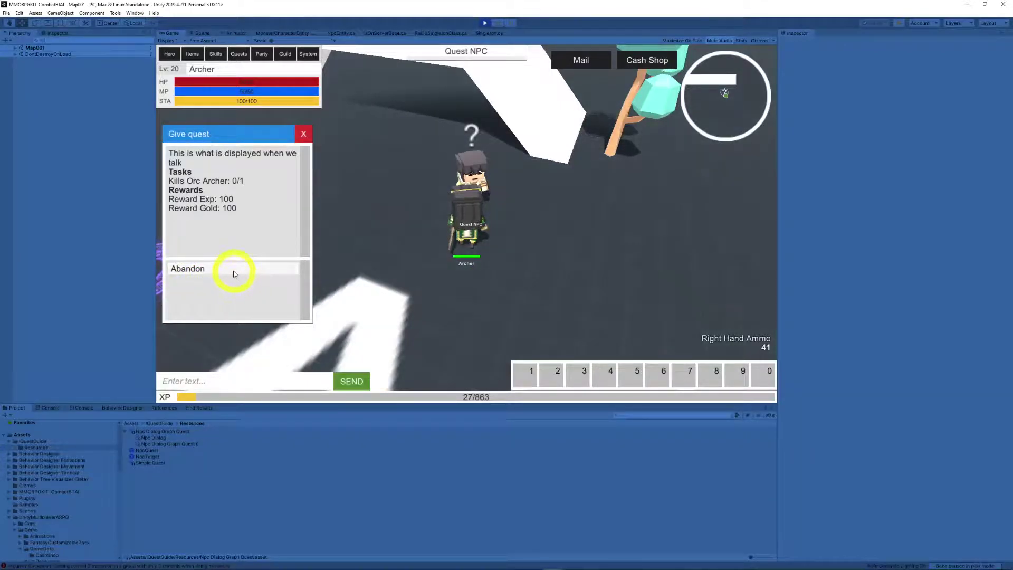
left_click(235, 274)
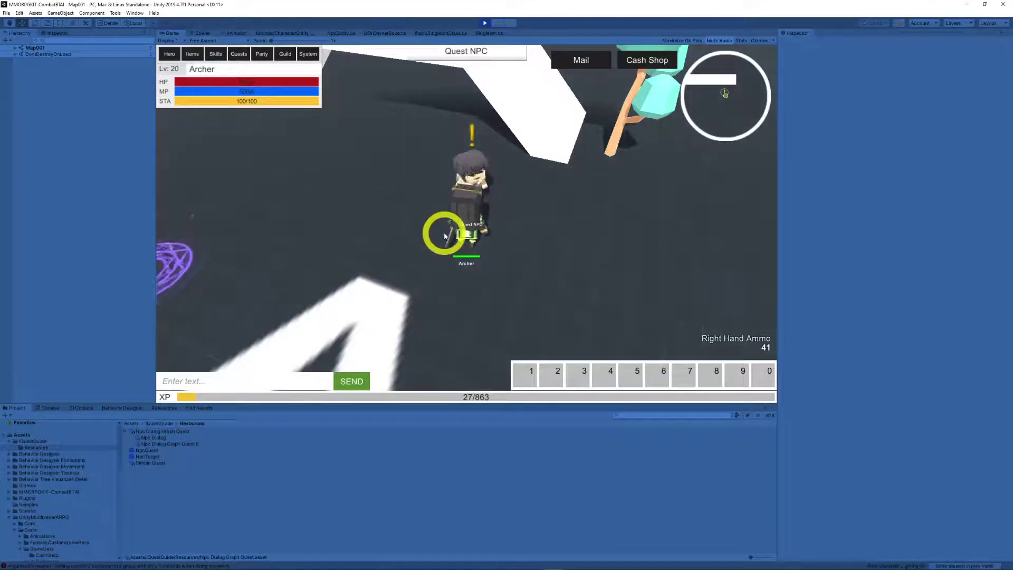
Look at the quest marker above the Quest NPC from several angles and open the NPC's dialog again.
key("s")
mouse_move(557, 236)
right_mouse_down()
mouse_move(437, 225)
mouse_move(560, 222)
right_mouse_up()
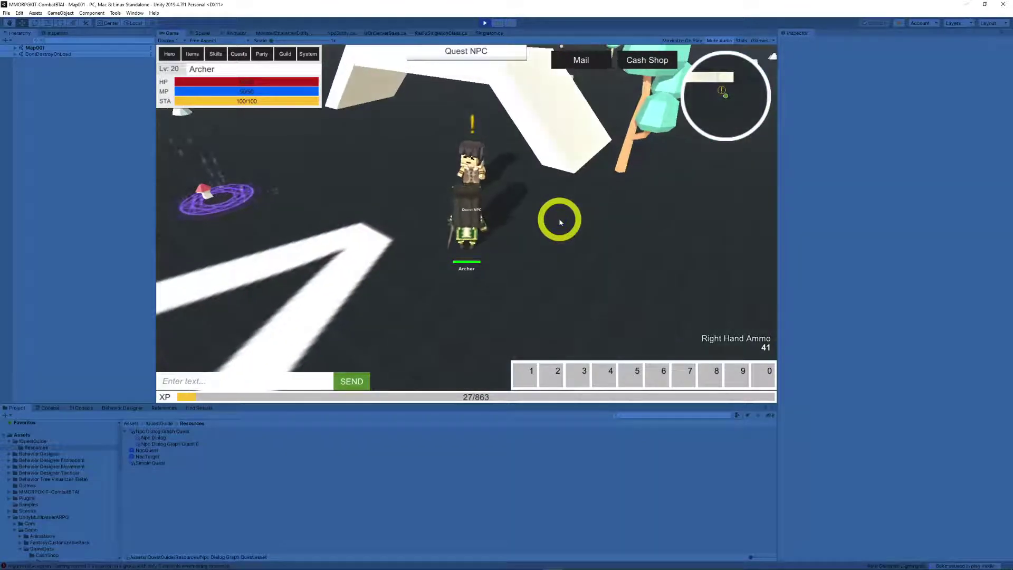
right_click_drag(515, 165, 687, 136)
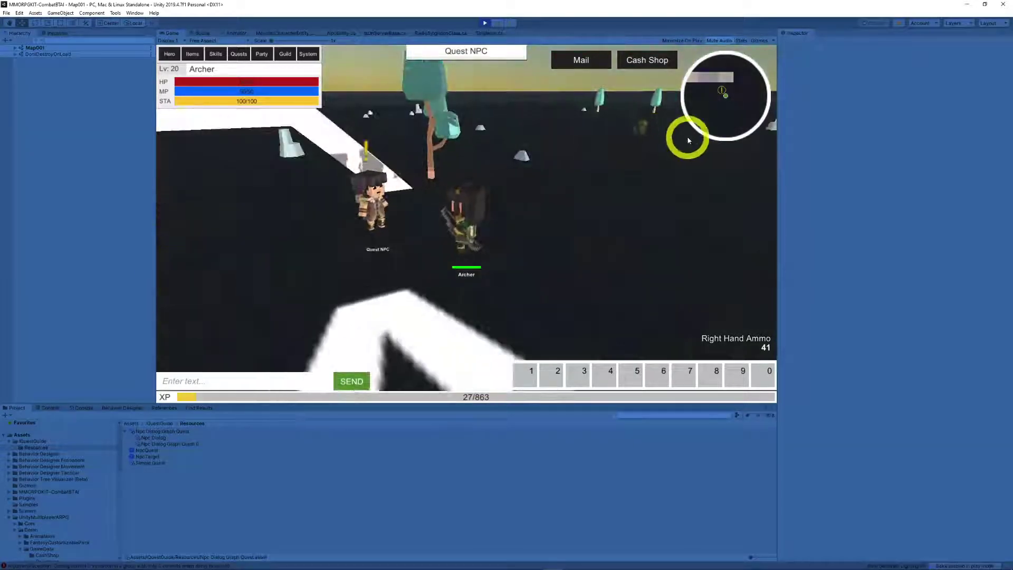
right_click_drag(480, 201, 436, 204)
left_click(437, 204)
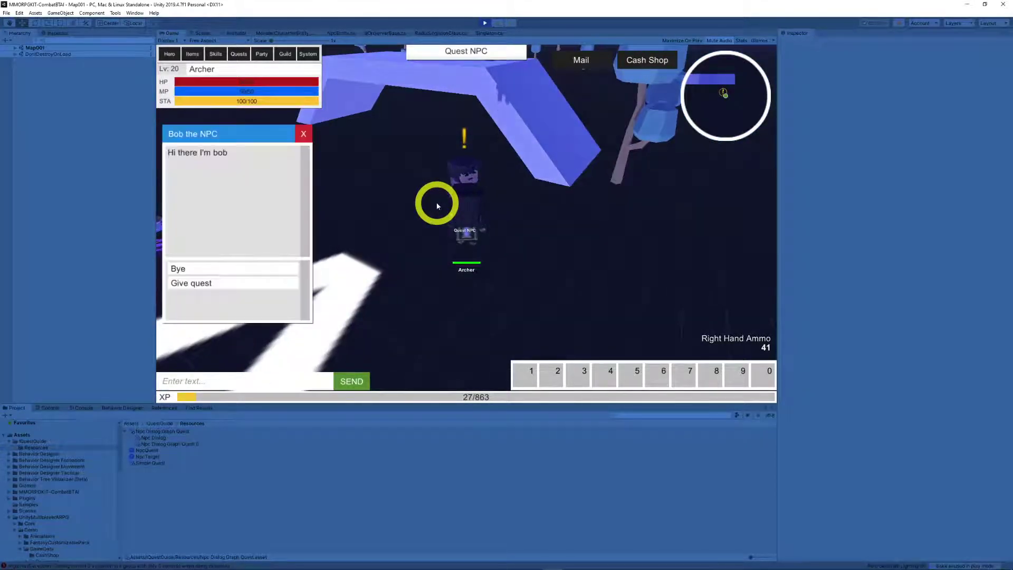
Go through Bob's Give quest dialog, declining the offer once and accepting the quest the second time.
left_click(196, 281)
left_click(192, 267)
left_click(208, 284)
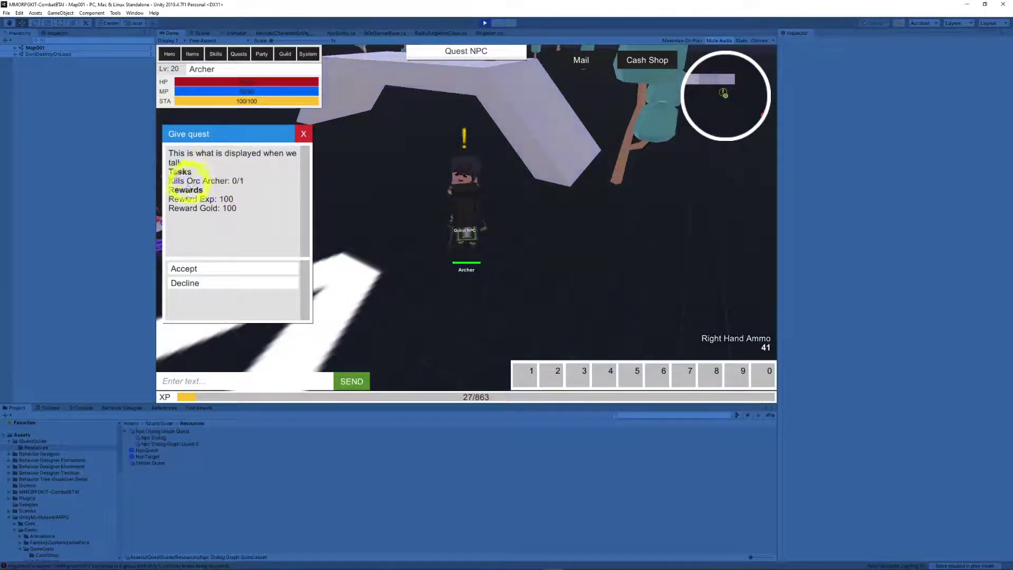
left_click(204, 286)
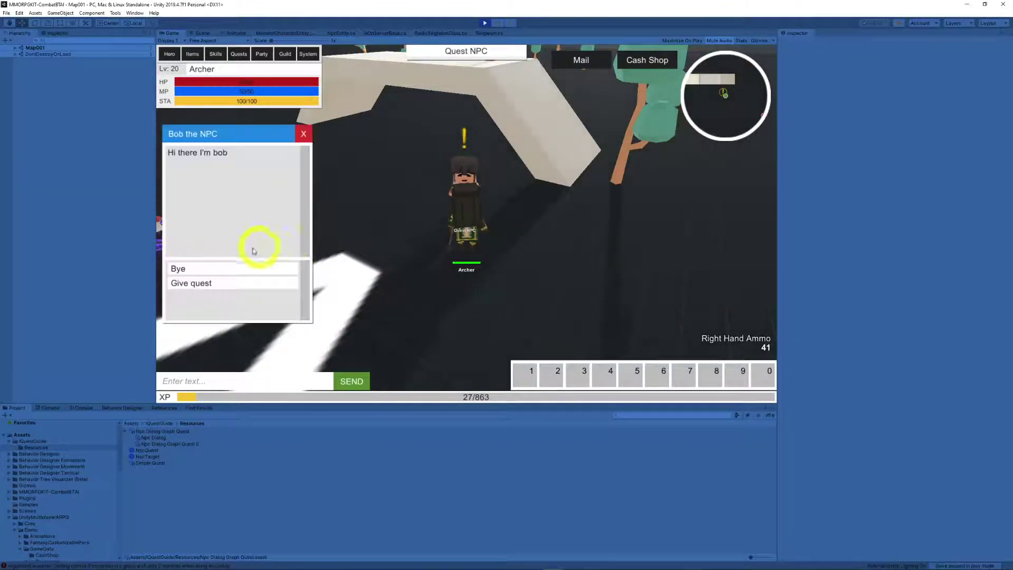
left_click(199, 278)
left_click(193, 266)
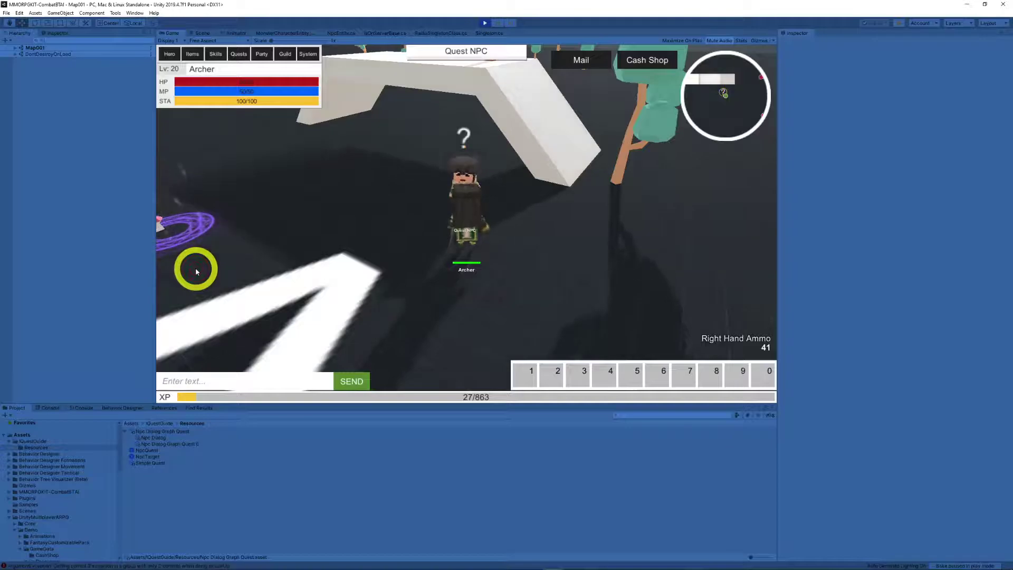
Run the Archer out to the Orc Archer group and shoot one down for the quest task.
right_click_drag(350, 195, 203, 173)
key("w")
left_click(513, 131)
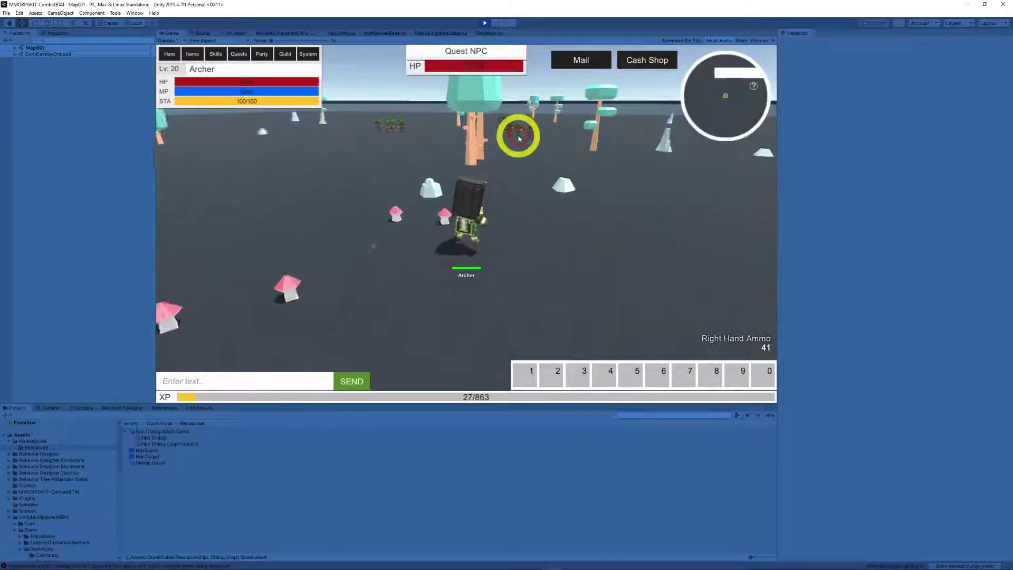
right_click_drag(518, 137, 540, 140)
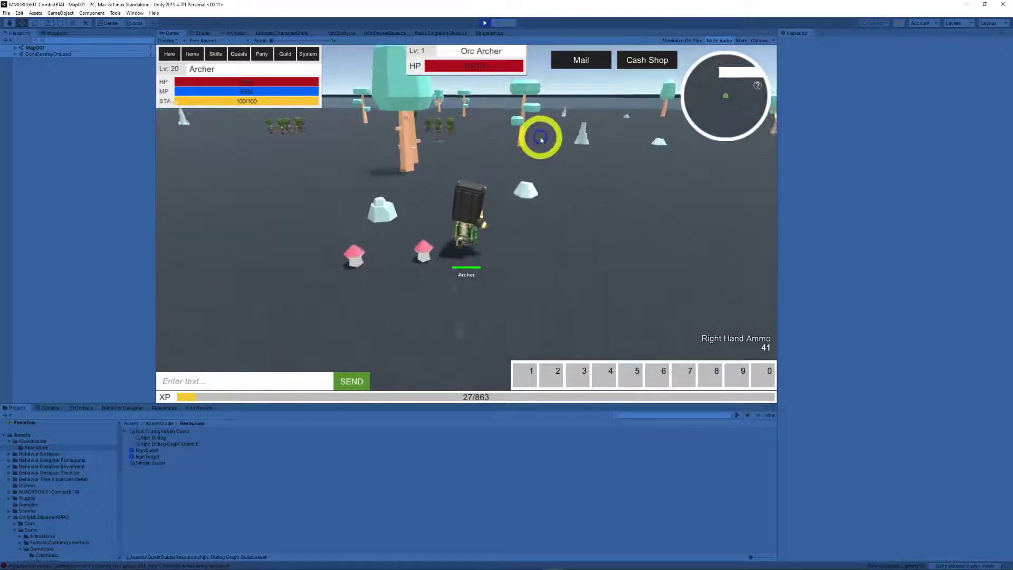
key("c")
key("c")
left_click(477, 154)
key("w")
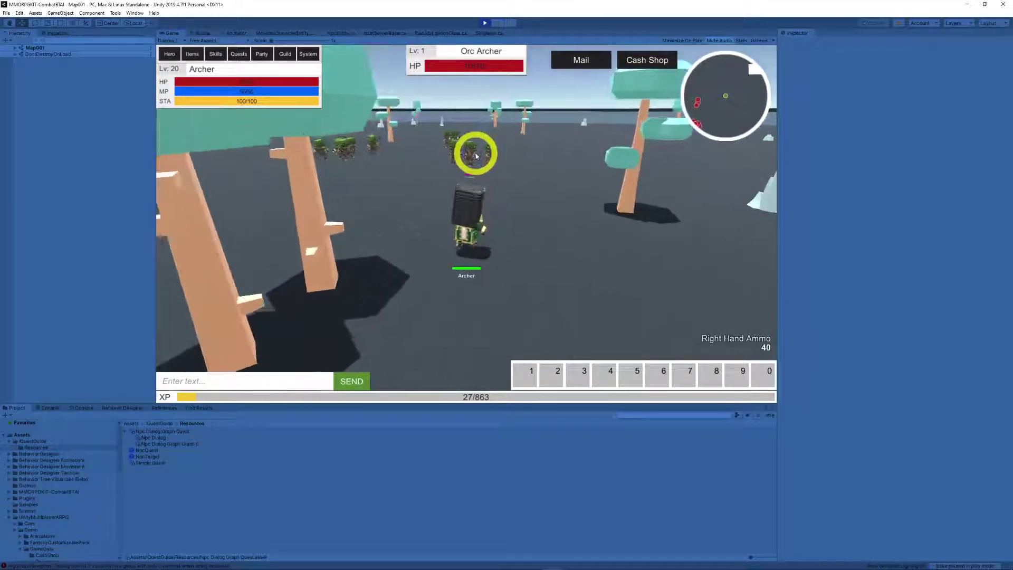
left_click(478, 153)
left_click(481, 153)
right_click_drag(481, 153, 609, 165)
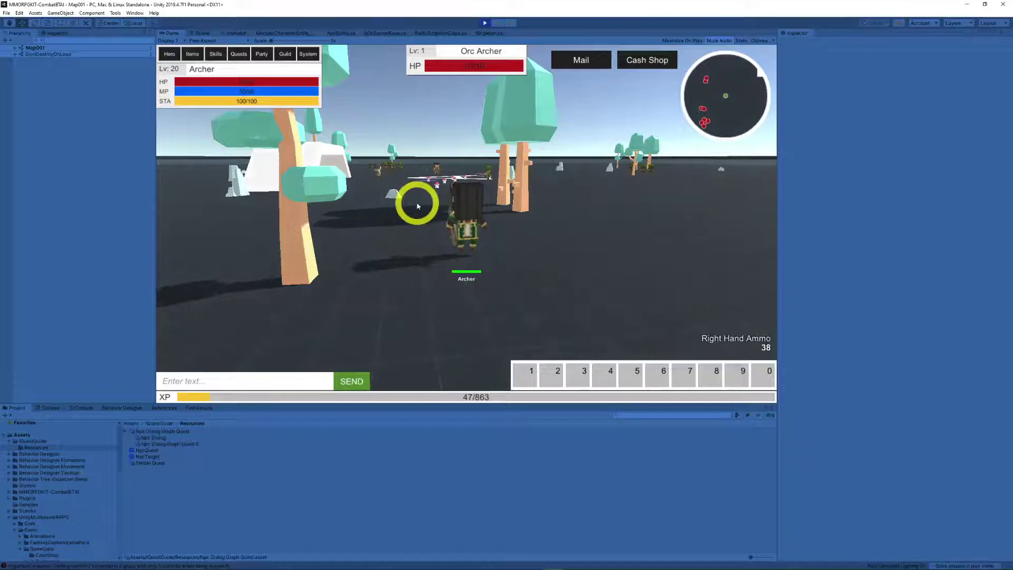
Check the Simple Quest's task status and rewards in the character's quest list, and close the list.
left_click(240, 55)
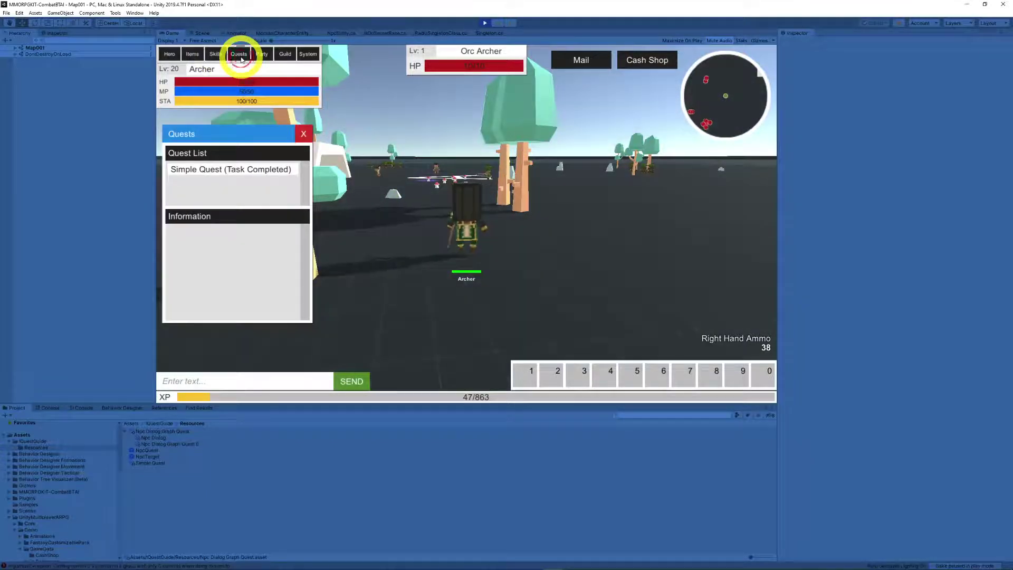
left_click(224, 171)
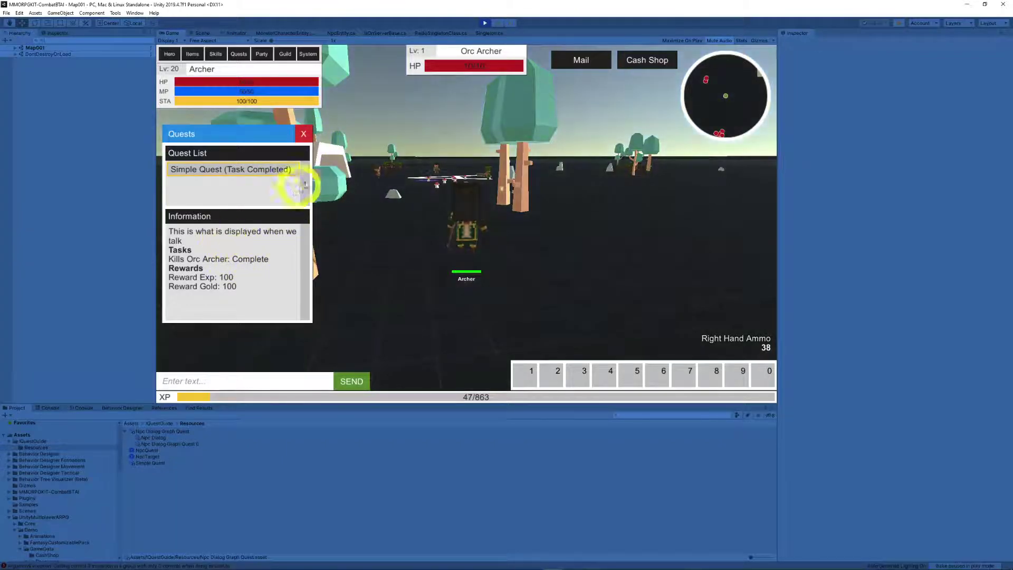
left_click(303, 134)
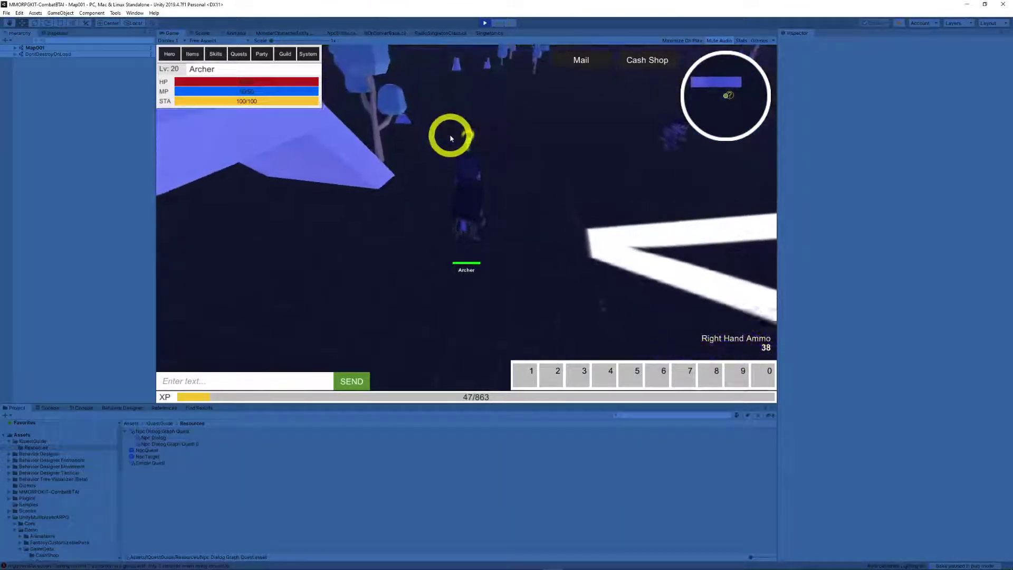
Talk to the Quest NPC, choose Give quest and complete the quest.
left_click(450, 136)
left_click(203, 284)
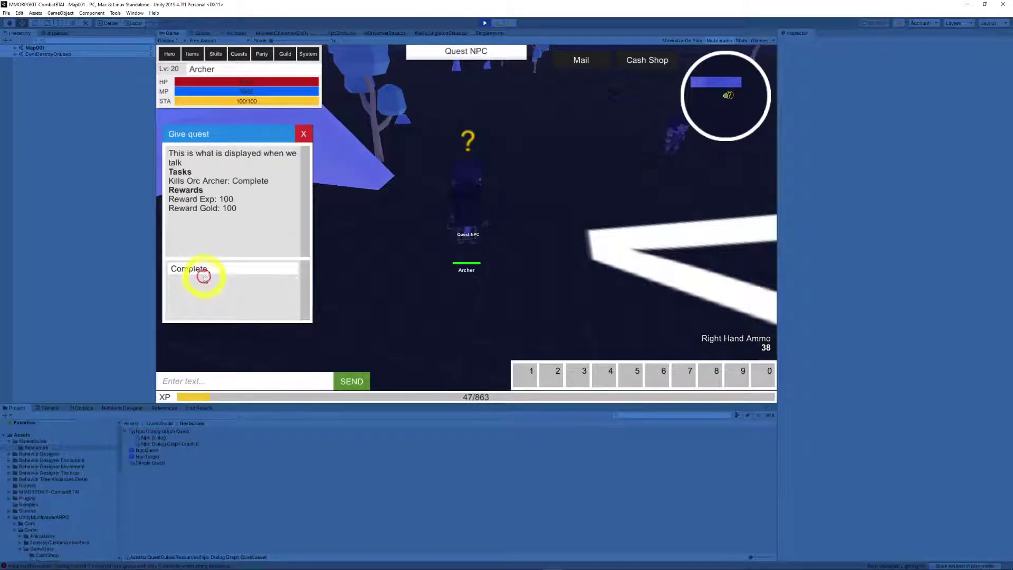
left_click(201, 273)
Test the quest's repeatability by talking to the NPC again, accepting the quest and abandoning it from the Give quest dialog.
left_click(429, 200)
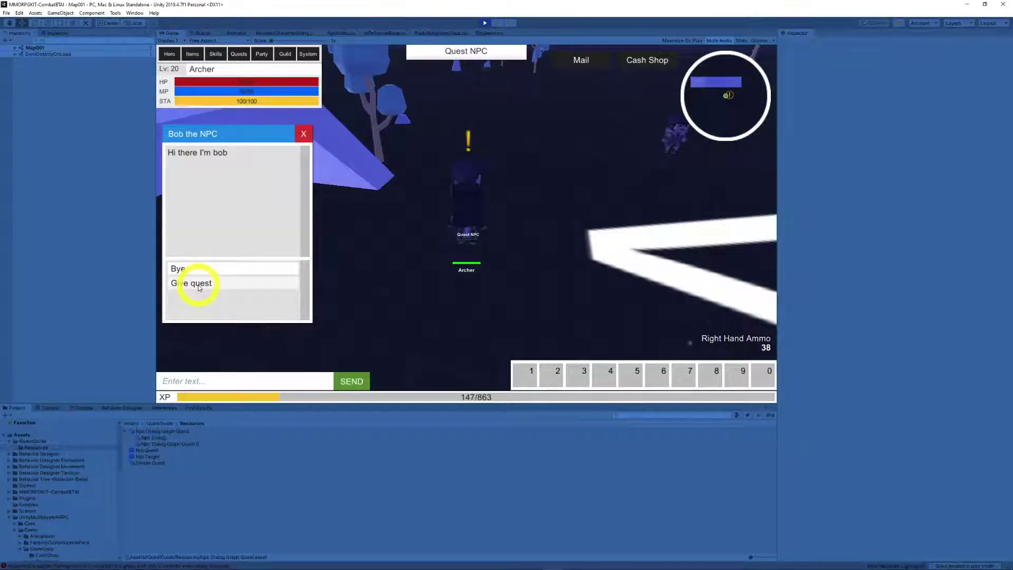
left_click(198, 285)
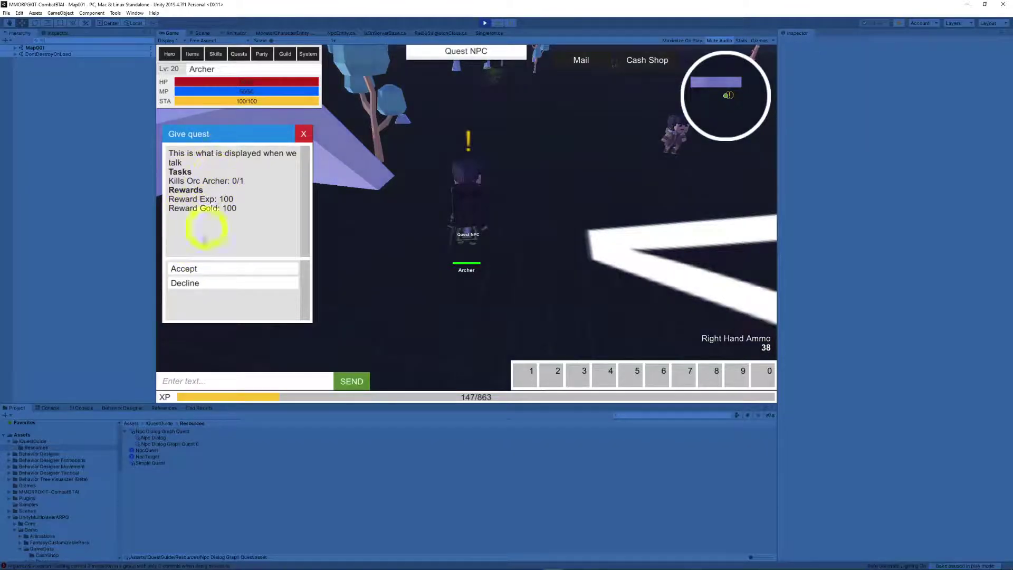
left_click(197, 269)
left_click(197, 286)
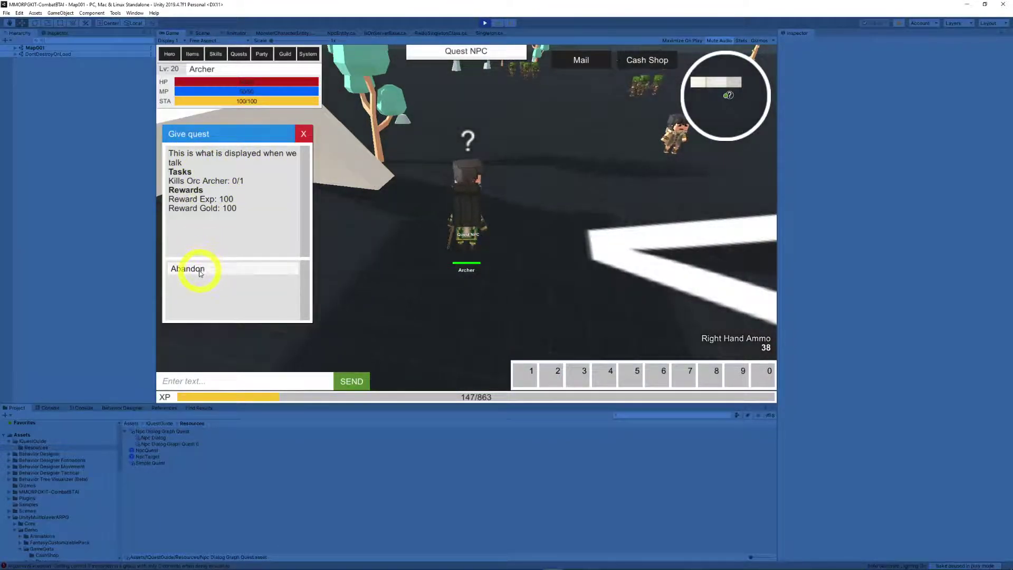
left_click(200, 270)
Stop the game, open the Npc Dialog Graph Quest asset in the graph editor and move the Give quest node slightly closer to Bob's node.
right_click_drag(499, 124, 504, 95)
left_click(484, 23)
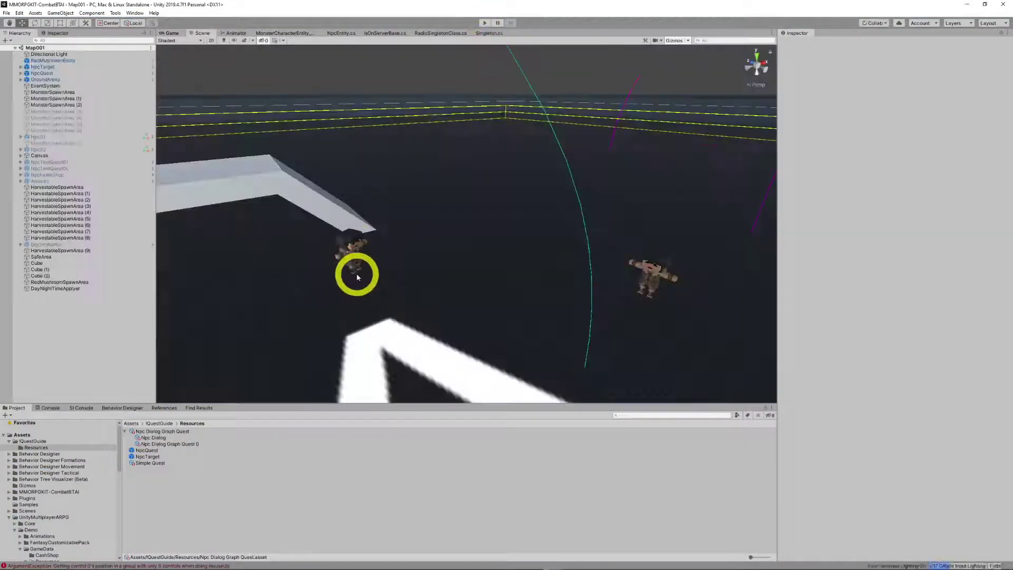
double_click(154, 436)
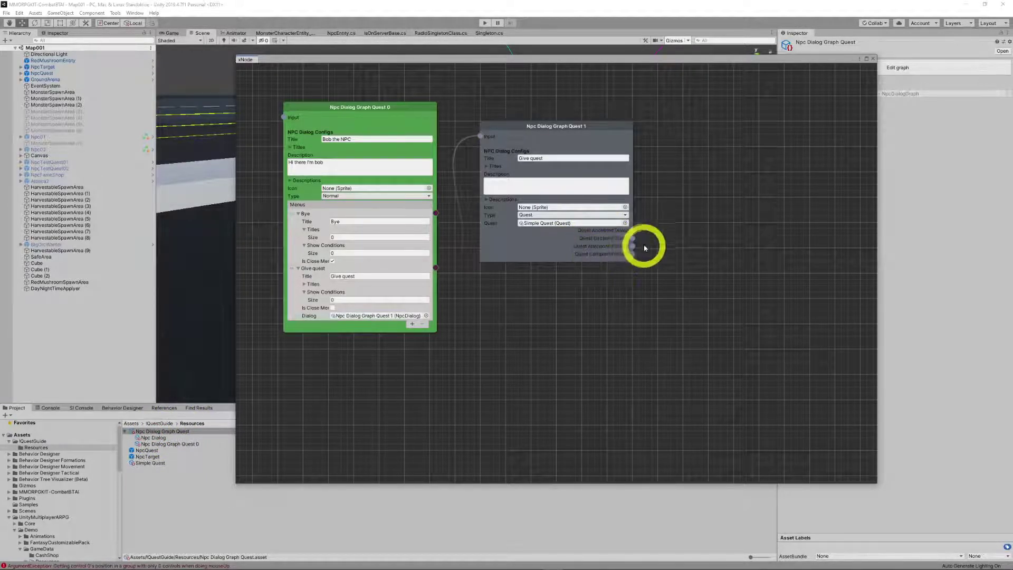
left_click_drag(554, 131, 543, 125)
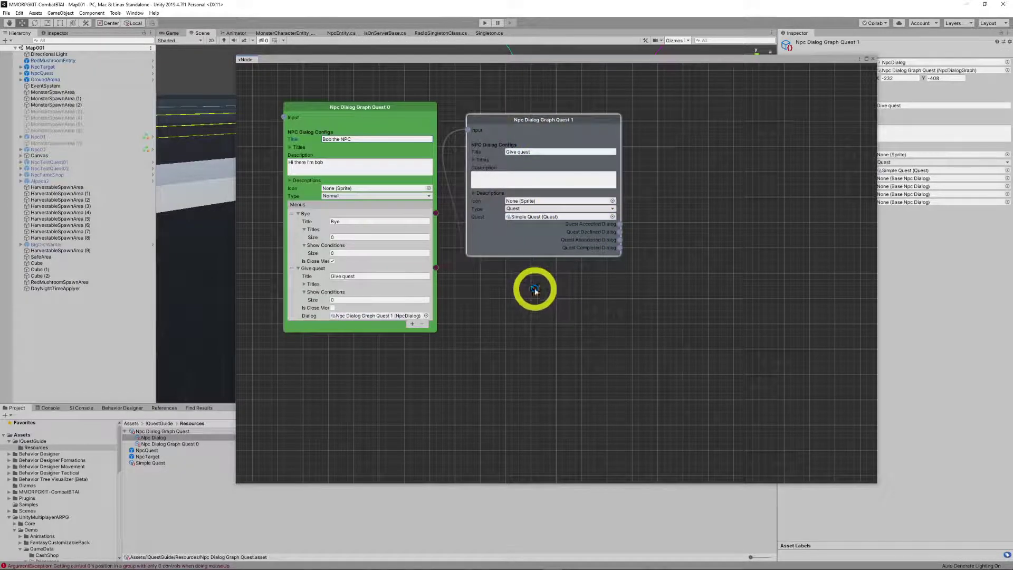
Add a new Npc Dialog node to the graph and place it just right of the Give quest node.
right_click(555, 309)
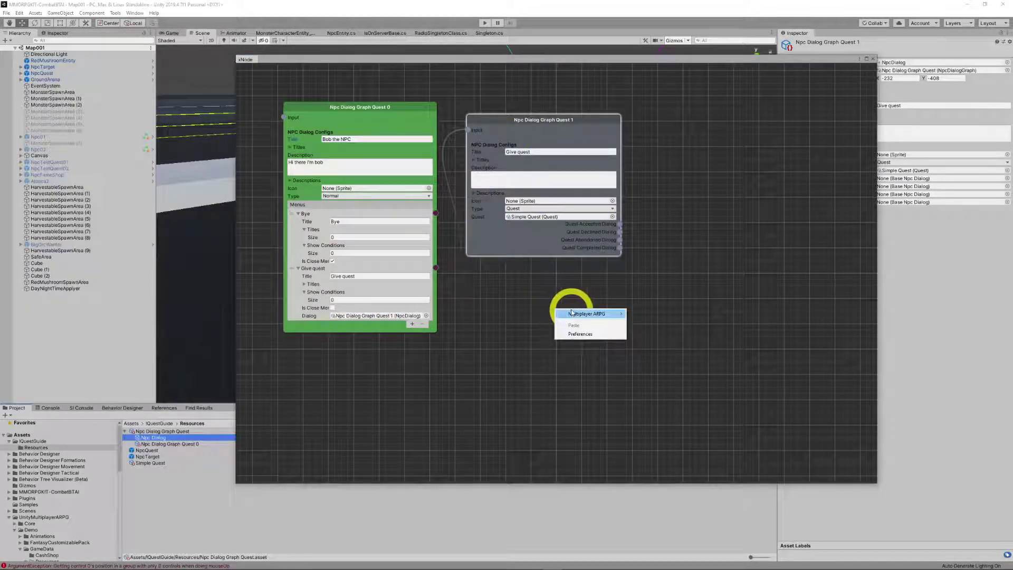
right_click(529, 287)
middle_click_drag(570, 278, 498, 297)
right_click(641, 207)
mouse_move(672, 209)
left_click(726, 212)
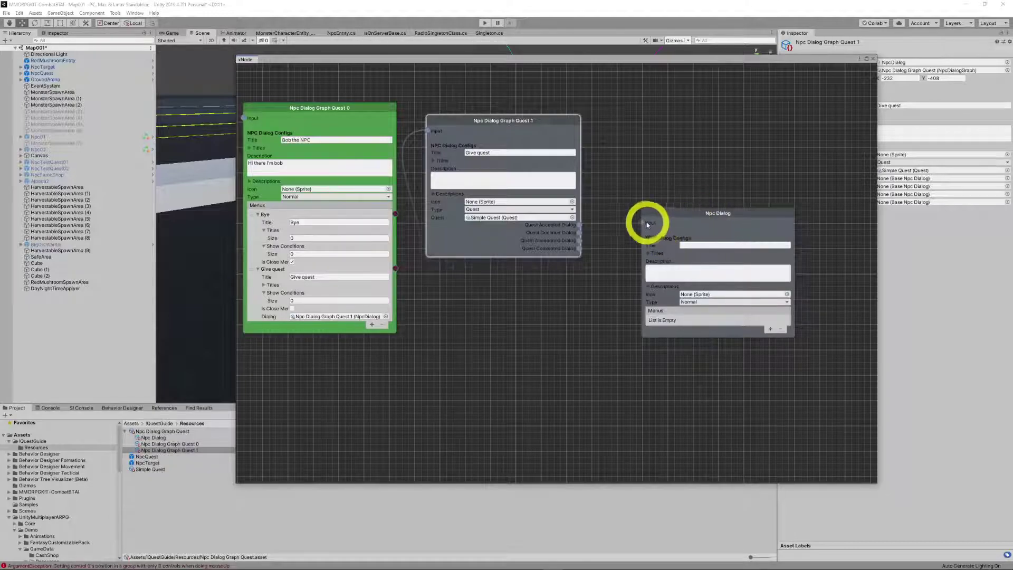
left_click_drag(688, 208, 674, 160)
Title the new node "Quest Accepted", describe it as "Thanks very much for doing this" and connect the quest node's Quest Accepted Dialog output to it.
left_click(655, 158)
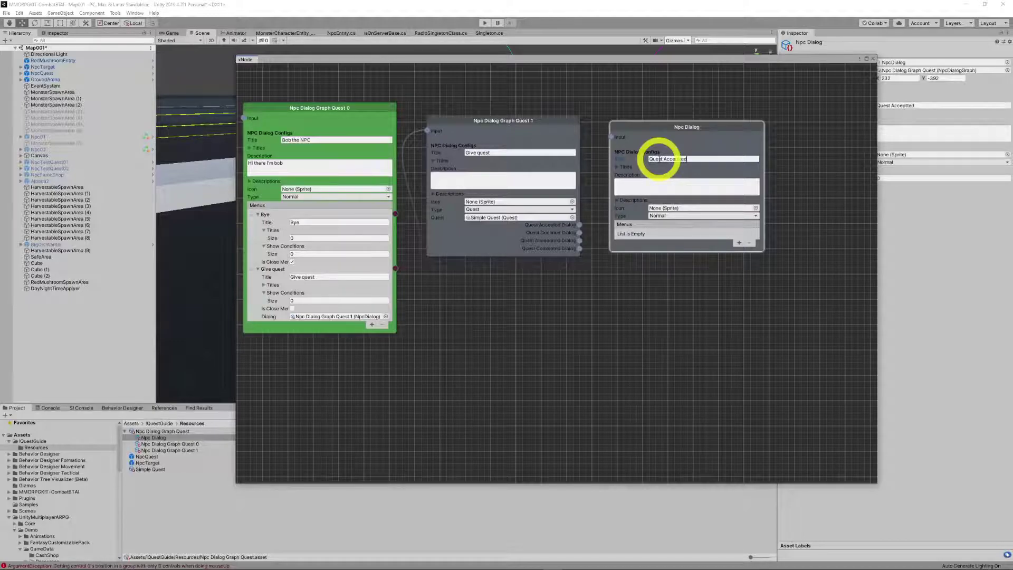
type("Quest Accepted")
left_click(648, 183)
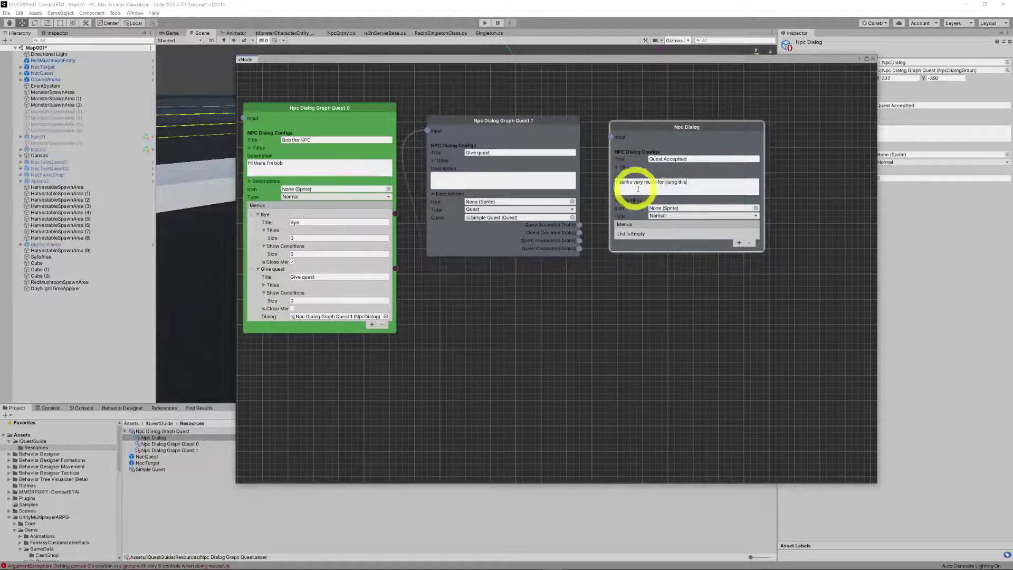
left_click_drag(579, 224, 612, 138)
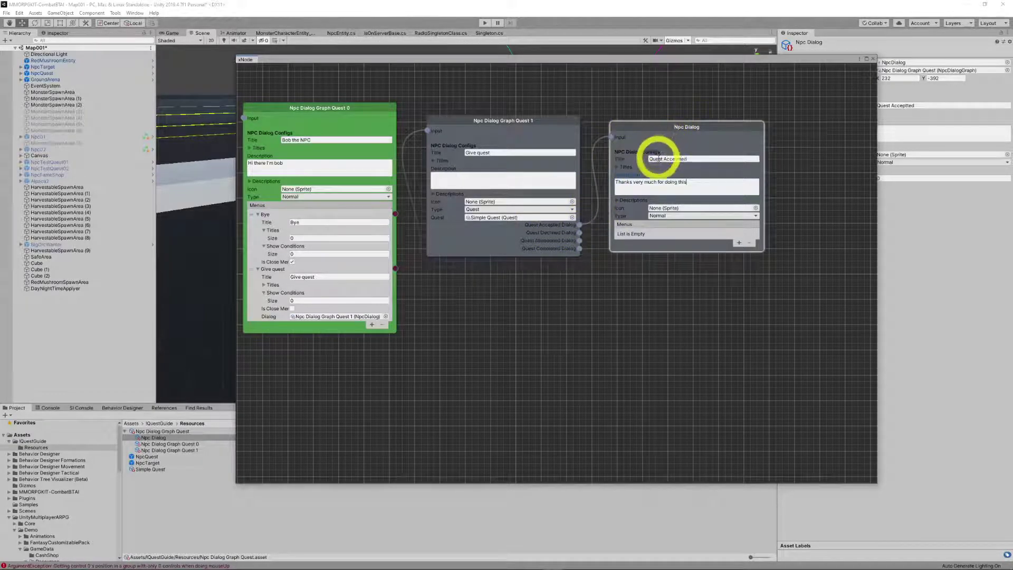
left_click(689, 158)
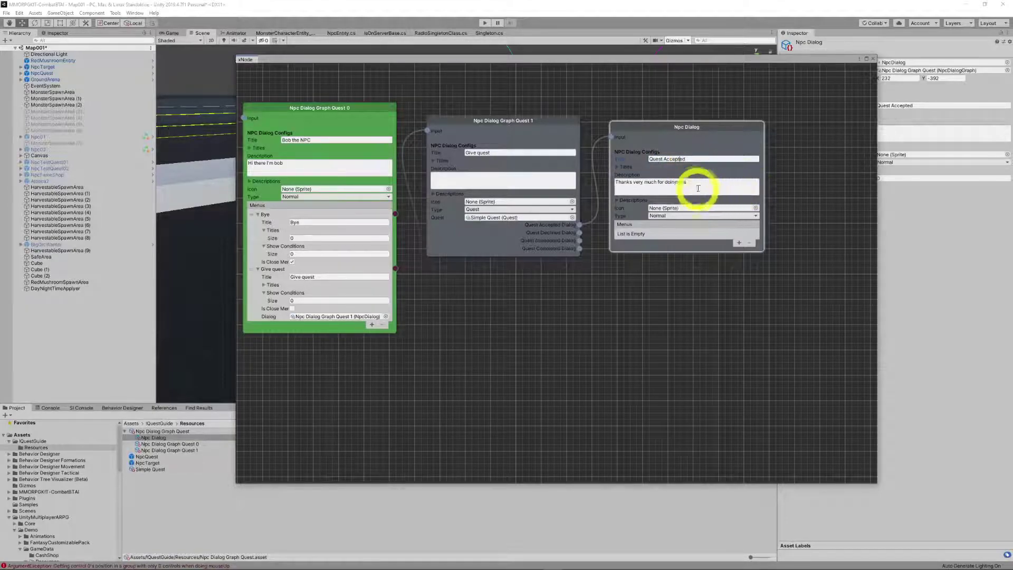
left_click(691, 185)
left_click_drag(686, 129, 689, 109)
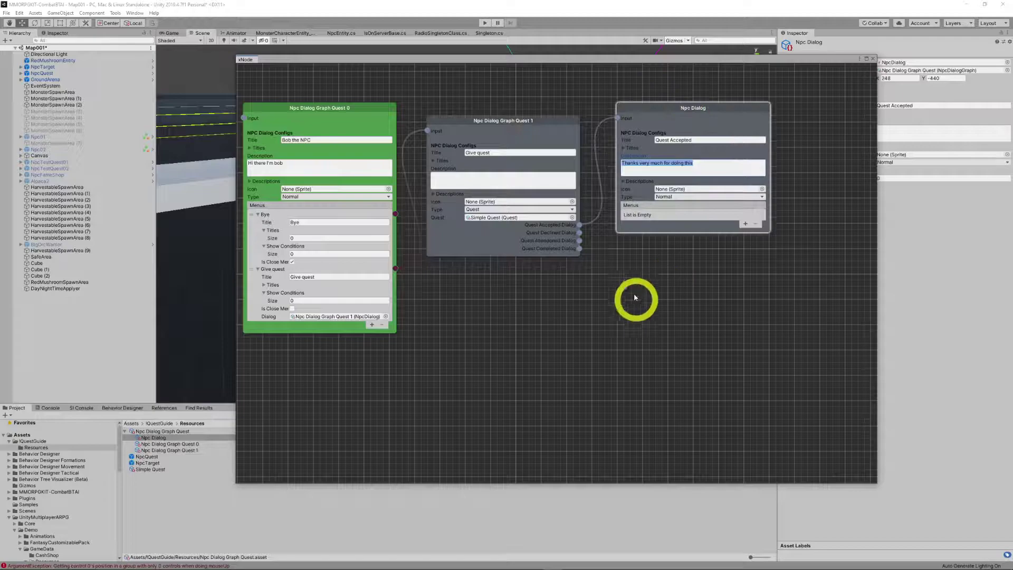
Add another Npc Dialog node below the Quest Accepted node and title it "Quest Declined".
right_click(639, 296)
mouse_move(674, 296)
left_click(717, 299)
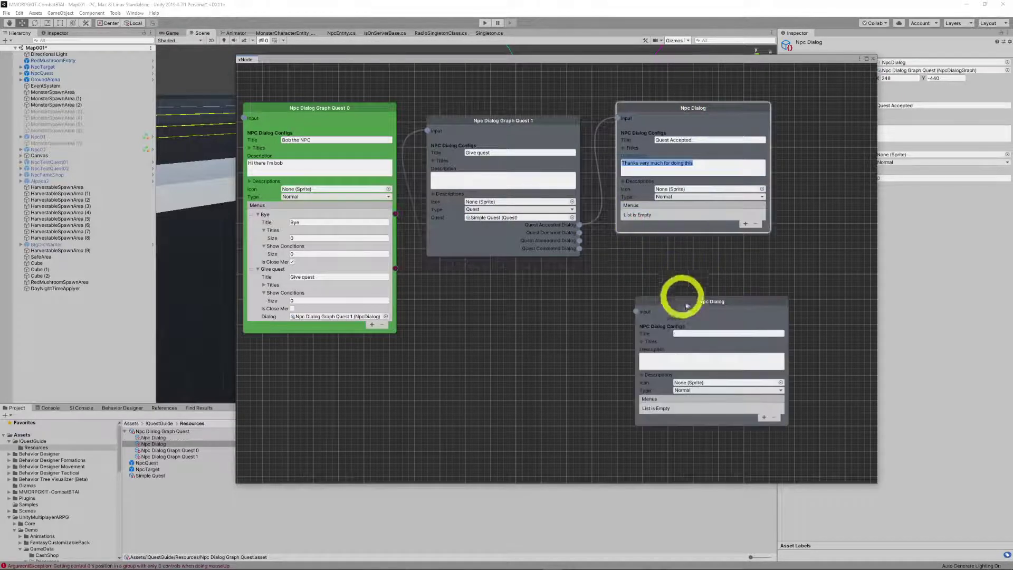
left_click_drag(690, 302, 670, 263)
left_click(680, 290)
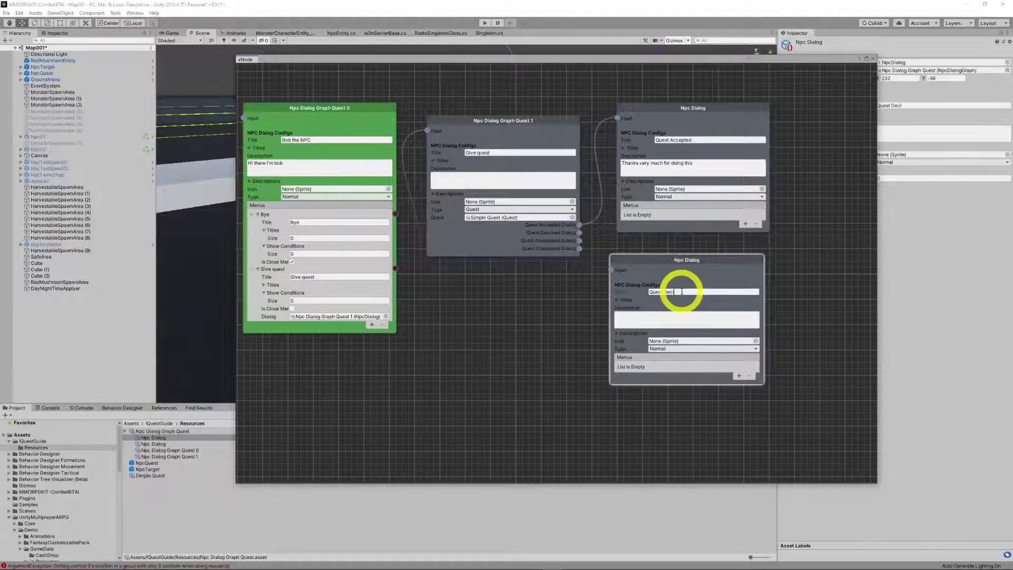
Describe the Quest Declined node as "Thats a pity, I'll find someone else" and connect the quest node's Quest Declined Dialog output to it.
left_click(657, 318)
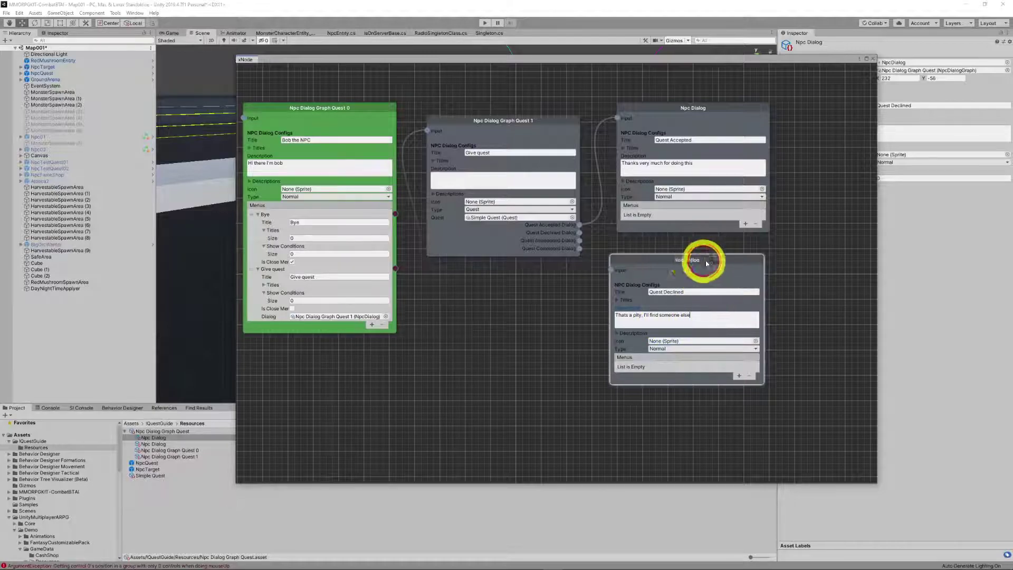
left_click_drag(694, 256, 713, 250)
left_click_drag(580, 234, 629, 264)
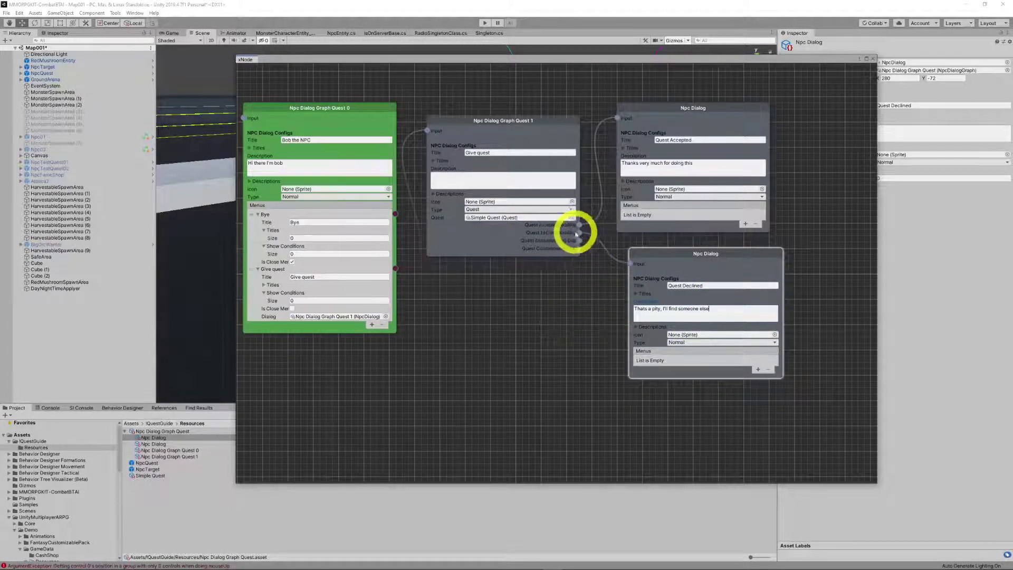
Add a third Npc Dialog node below the Give quest node and title it "Quest Abandoned".
right_click(525, 307)
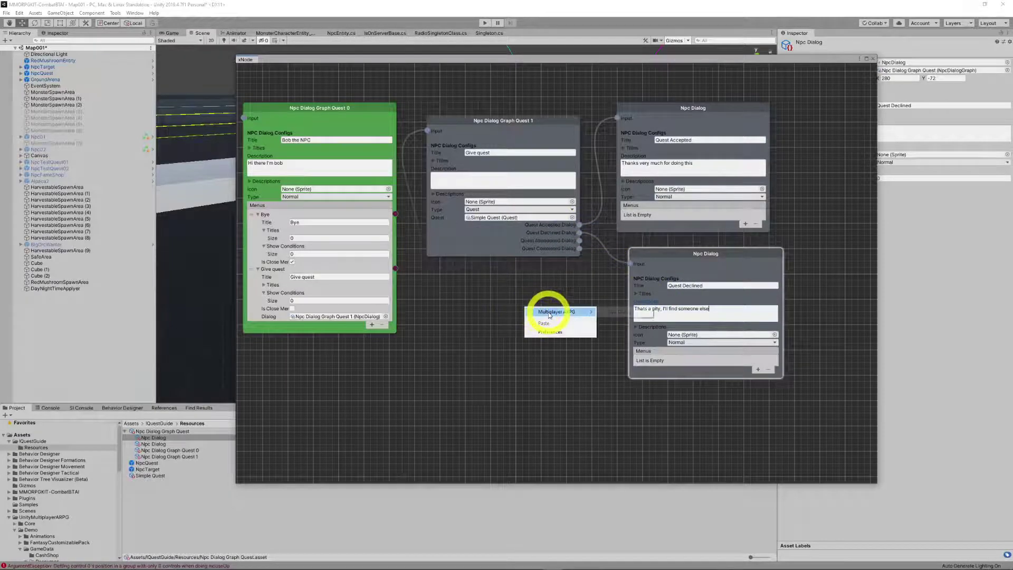
left_click(595, 309)
left_click_drag(592, 312, 533, 303)
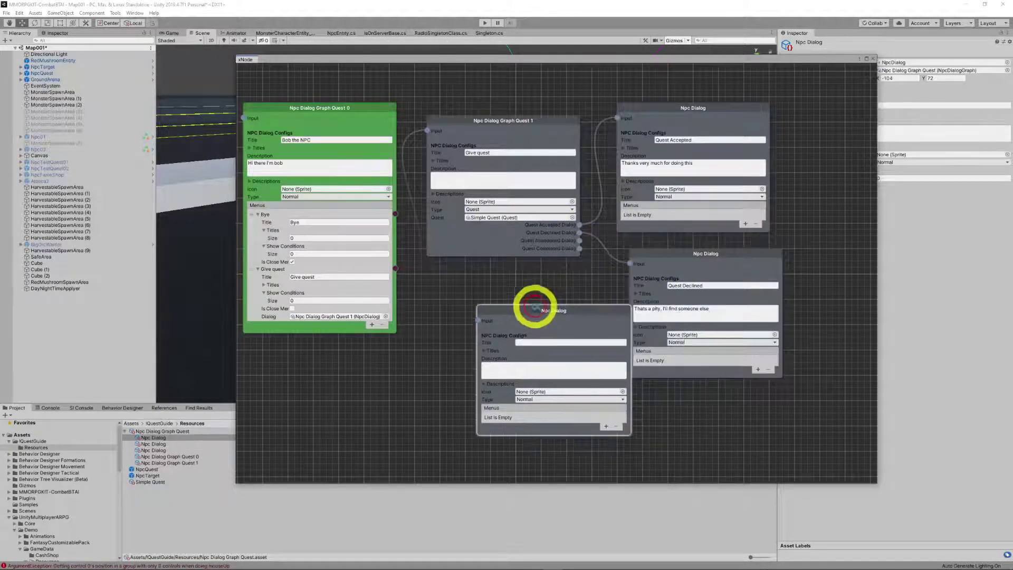
left_click(554, 342)
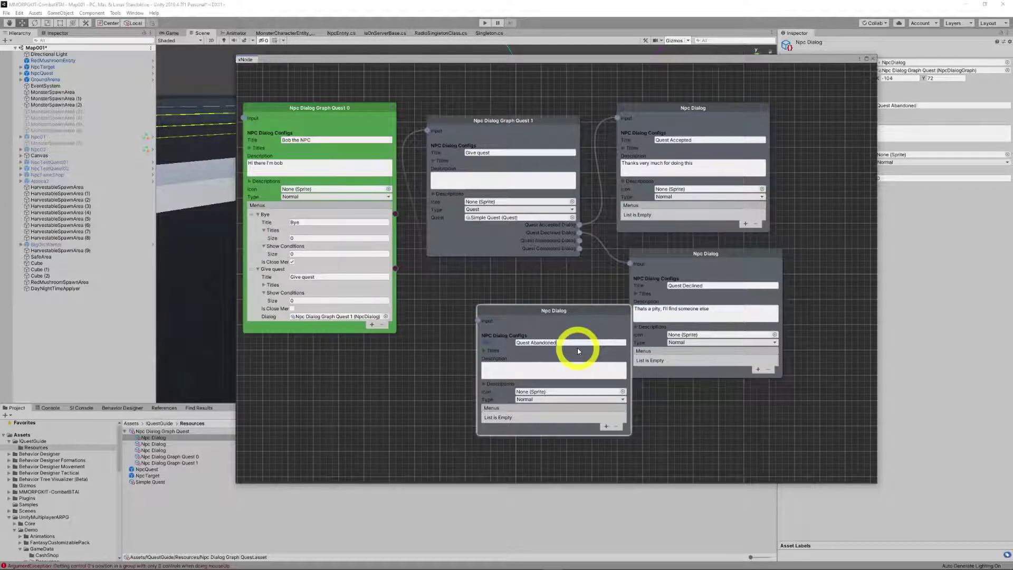
Describe the Quest Abandoned node as "Ok, sure, I know they are hard, but you could have tried..." and connect the quest's abandoned output to it.
left_click(540, 368)
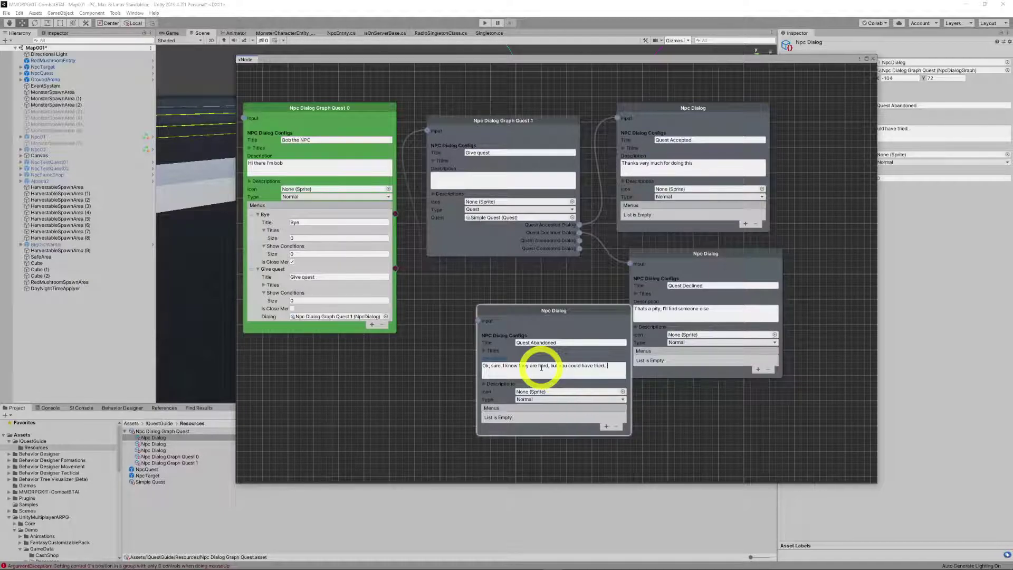
left_click_drag(578, 240, 479, 320)
left_click_drag(556, 309, 492, 309)
Add a fourth Npc Dialog node below the Quest Declined node, titled "Quest Complete" with the description "Great, wanna do it again".
right_click(606, 400)
mouse_move(615, 402)
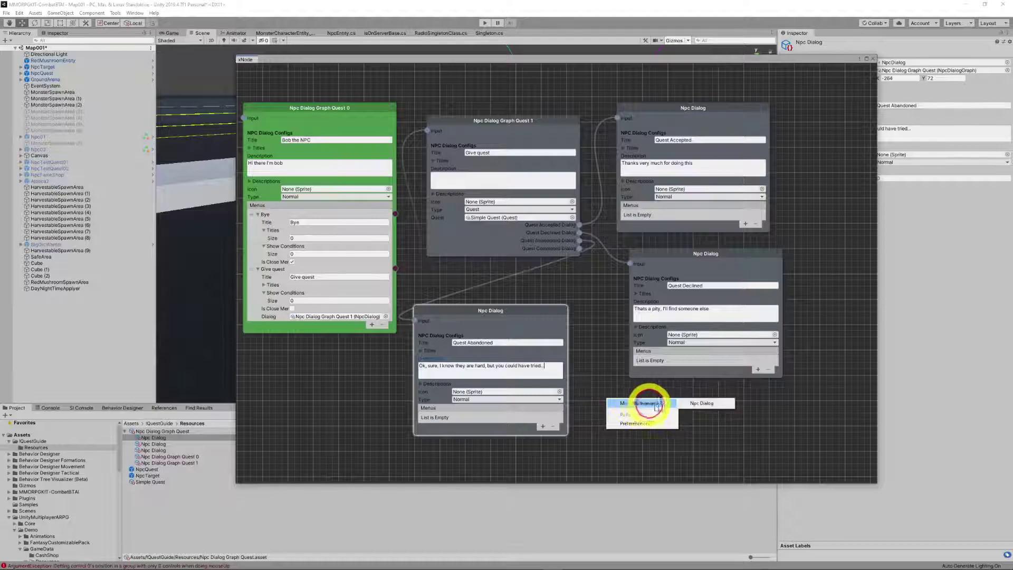
left_click(701, 402)
left_click(681, 428)
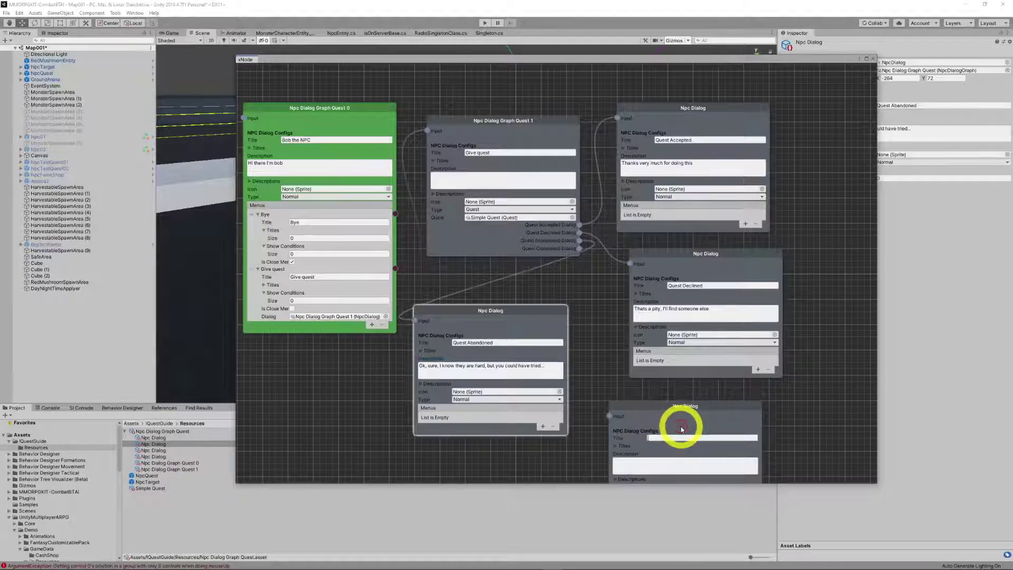
type("Quest Complete")
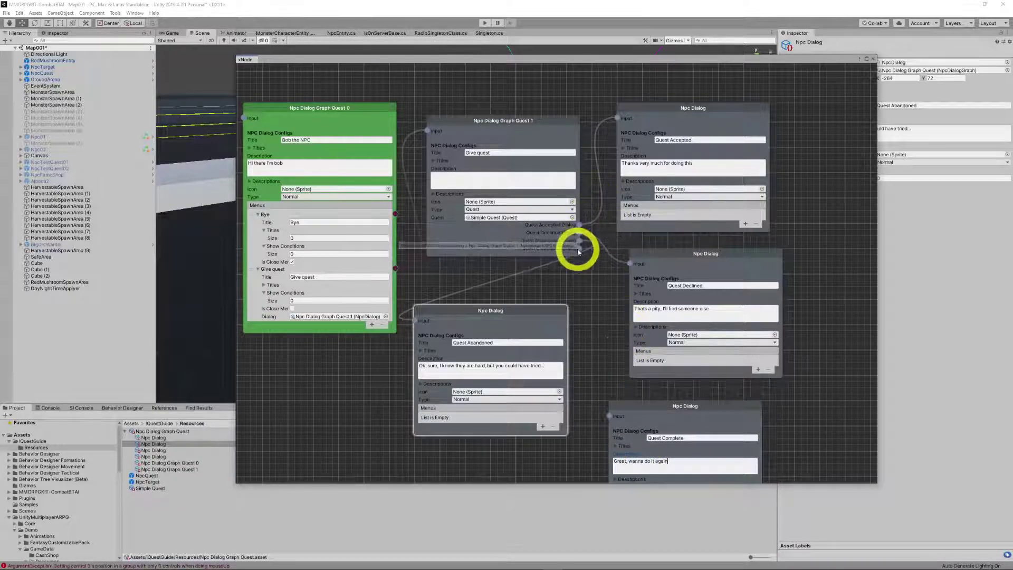
Connect the quest node's Quest Completed Dialog output to the Quest Complete node and close the dialog graph.
left_click_drag(580, 248, 610, 418)
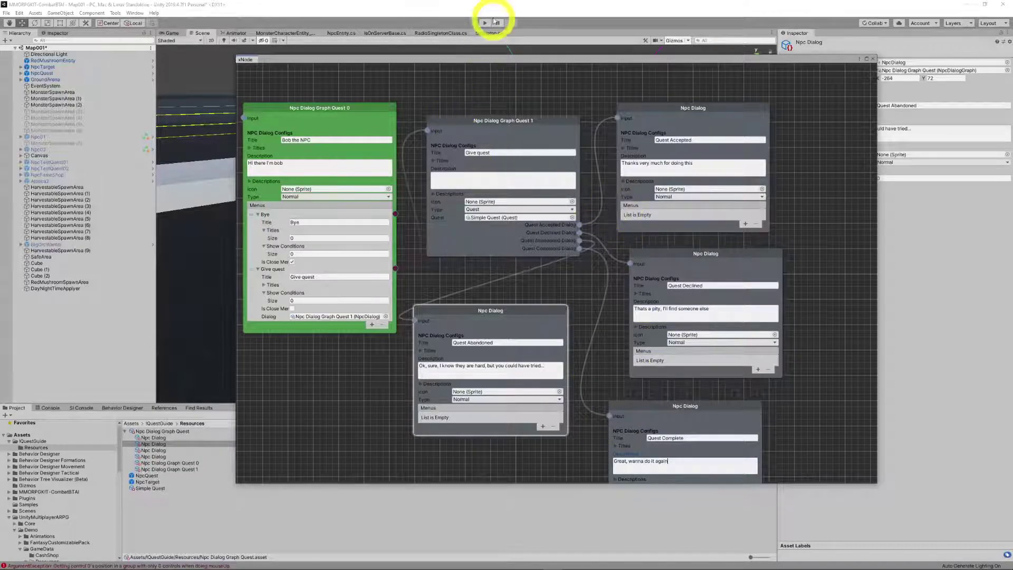
left_click(873, 59)
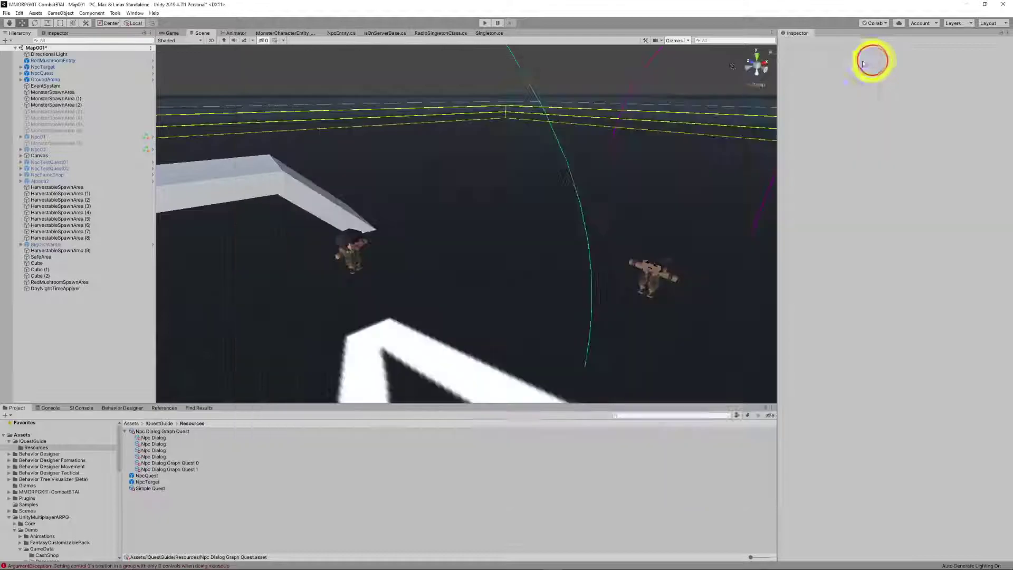
Run the game in the editor and start a single-player session with the Archer character.
left_click(483, 23)
left_click(497, 301)
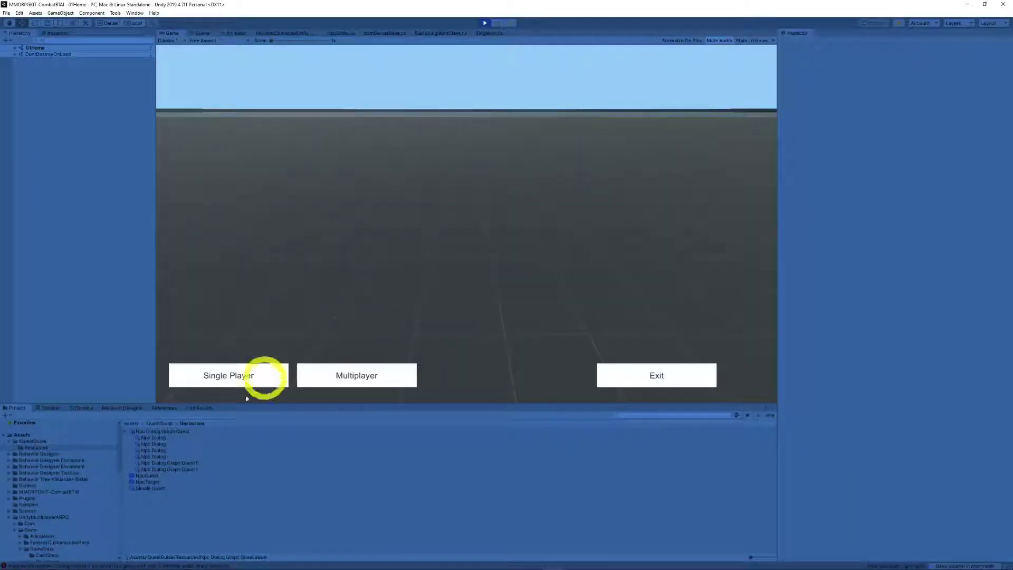
left_click(227, 378)
left_click(450, 350)
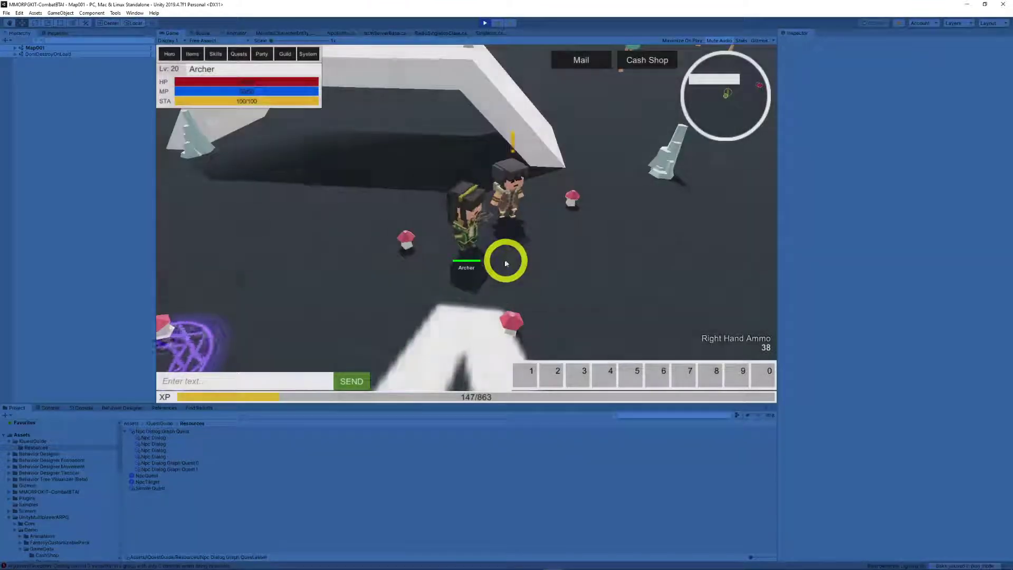
Talk to the Quest NPC, choose Give quest, decline the quest and close the Quest Declined dialog.
right_click_drag(505, 261, 468, 261)
key("e")
left_click(205, 282)
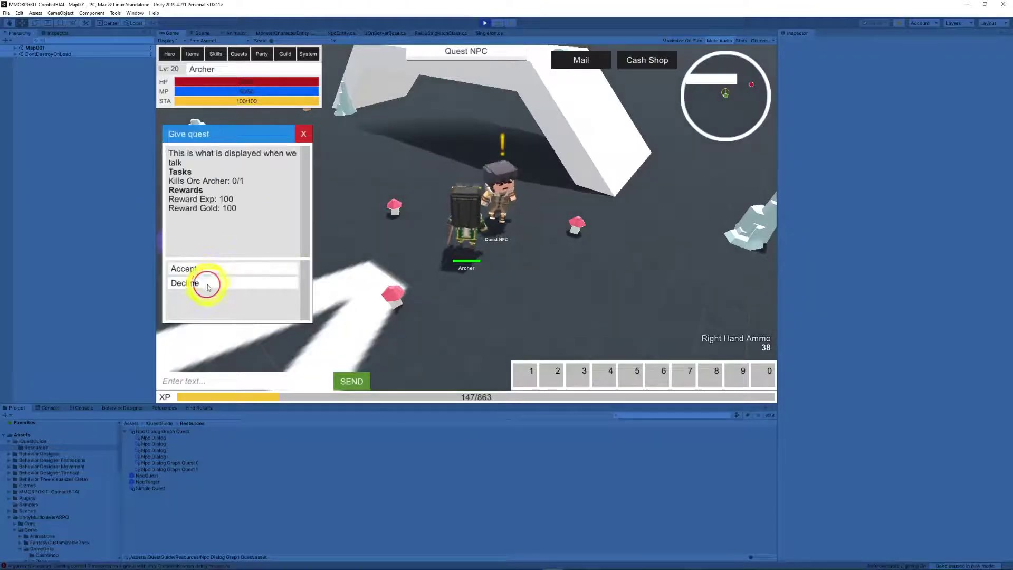
left_click(226, 283)
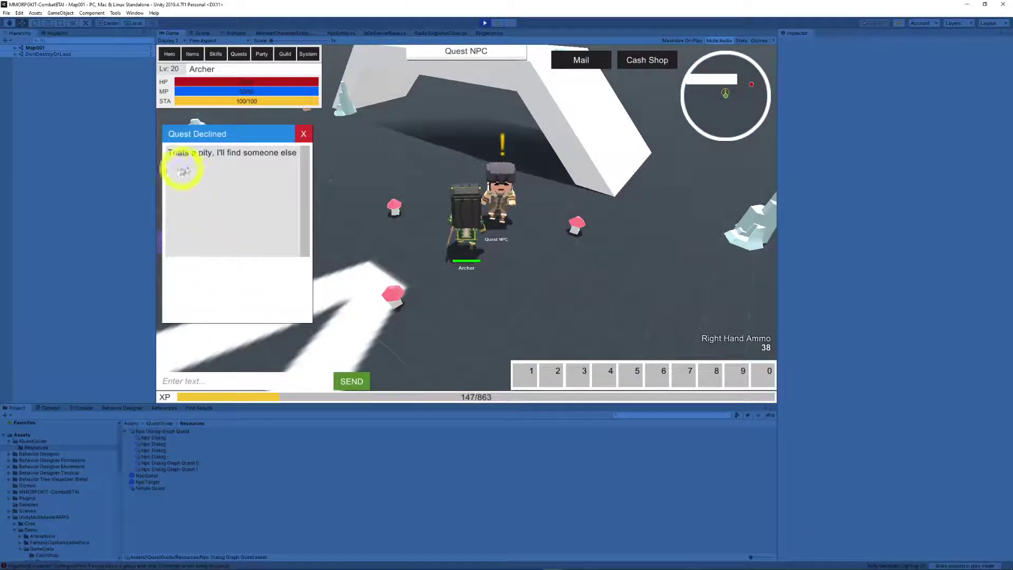
left_click(304, 134)
Talk to the Quest NPC again, accept the offered quest and close the Quest Accepted dialog.
key("e")
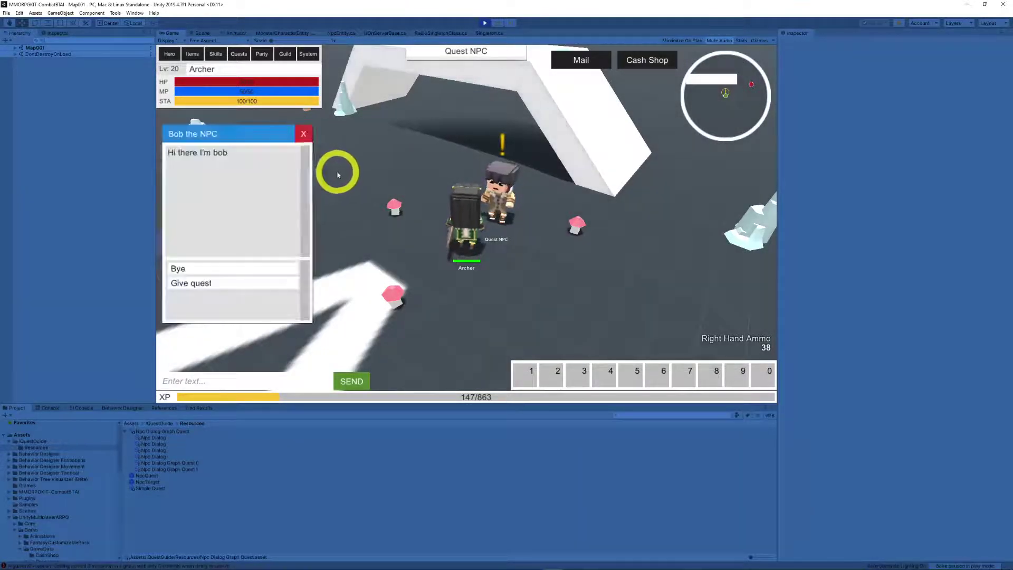
left_click(220, 283)
left_click(220, 270)
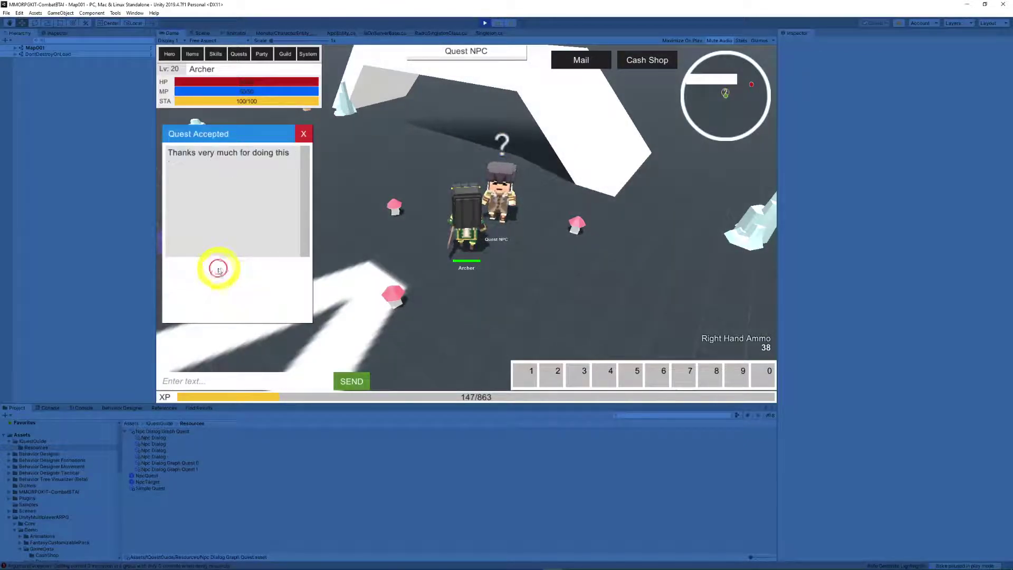
left_click(305, 134)
Test abandoning the active quest through the Quest NPC and close the Quest Abandoned dialog.
key("e")
left_click(235, 282)
left_click(234, 272)
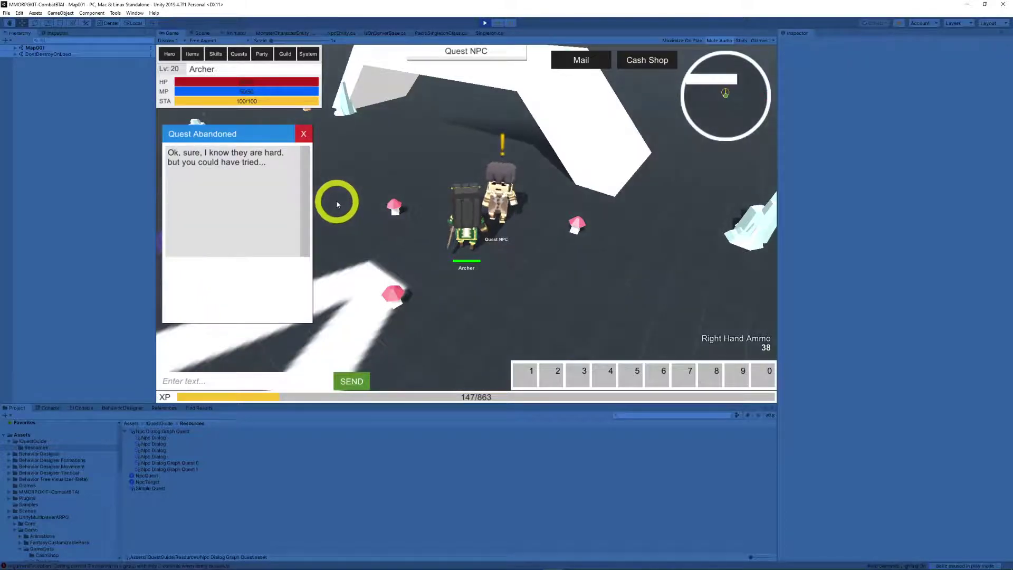
left_click(304, 133)
Take the abandoned quest again from the Quest NPC and dismiss the acceptance dialog.
key("e")
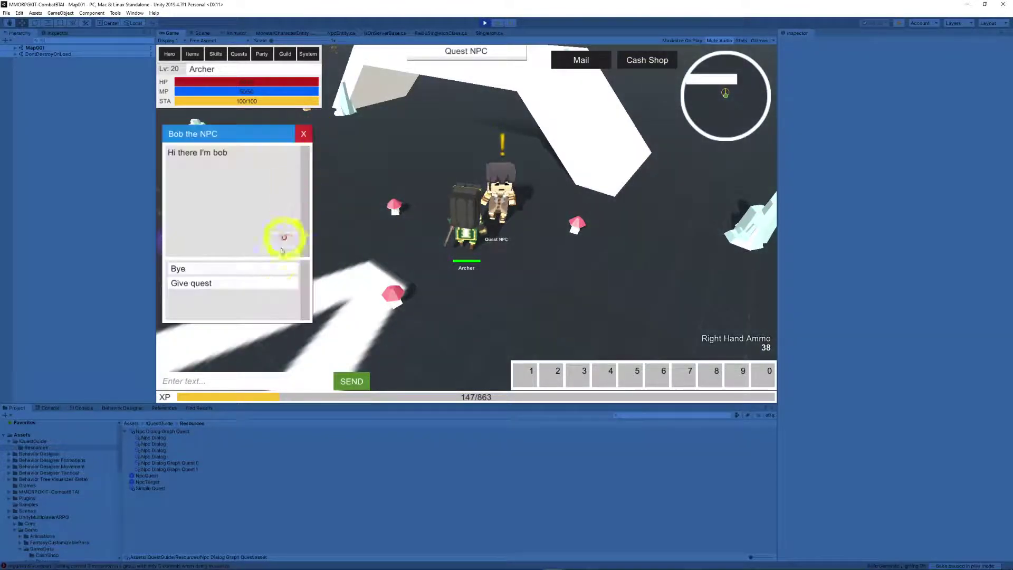
left_click(242, 282)
left_click(221, 270)
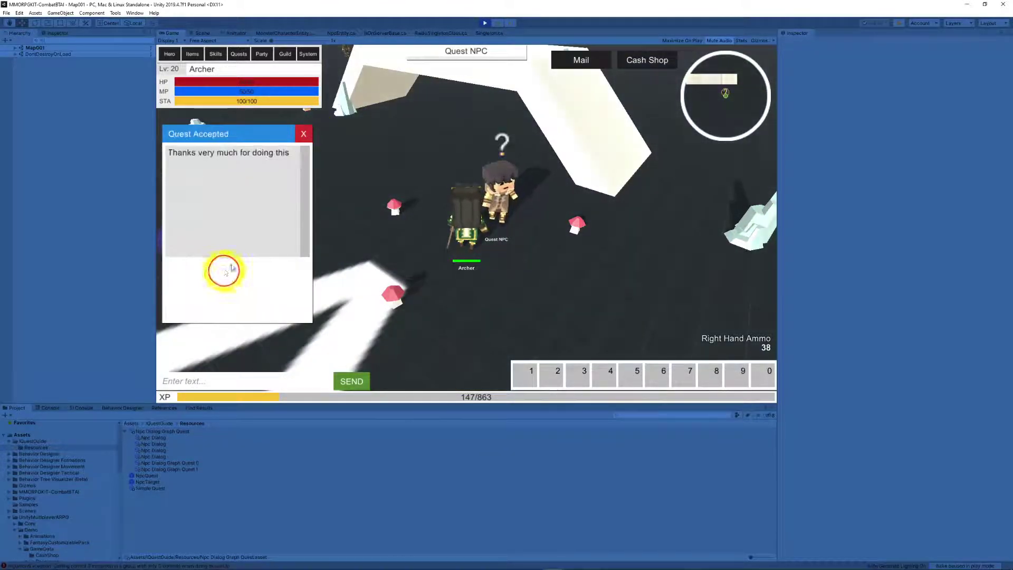
left_click(305, 131)
Walk the character to the monster area, kill an Orc Archer and head back towards the Quest NPC.
mouse_move(305, 129)
right_mouse_down()
mouse_move(322, 114)
mouse_move(312, 99)
mouse_move(290, 98)
mouse_move(457, 118)
right_mouse_up()
left_click(457, 116)
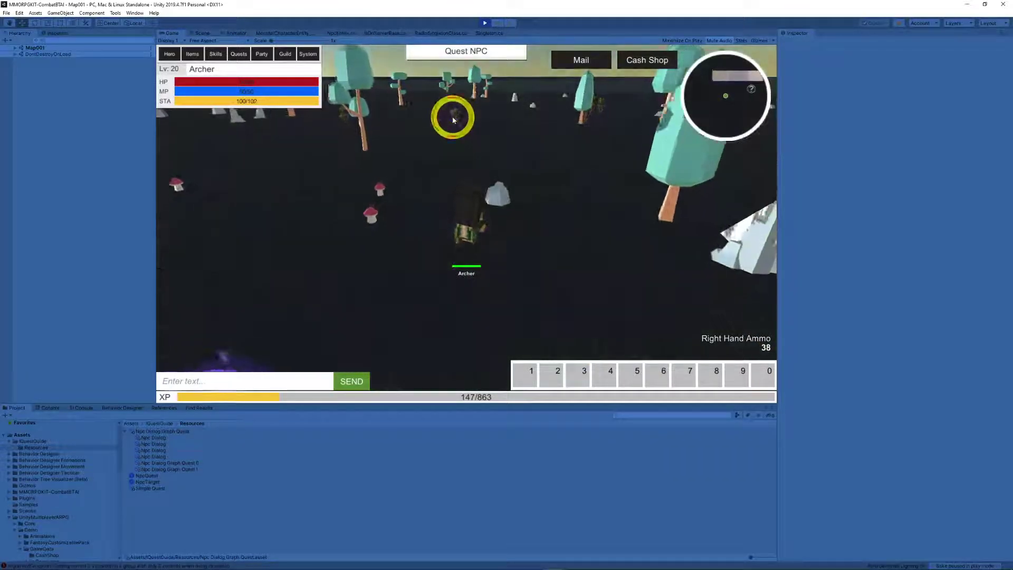
left_click(458, 131)
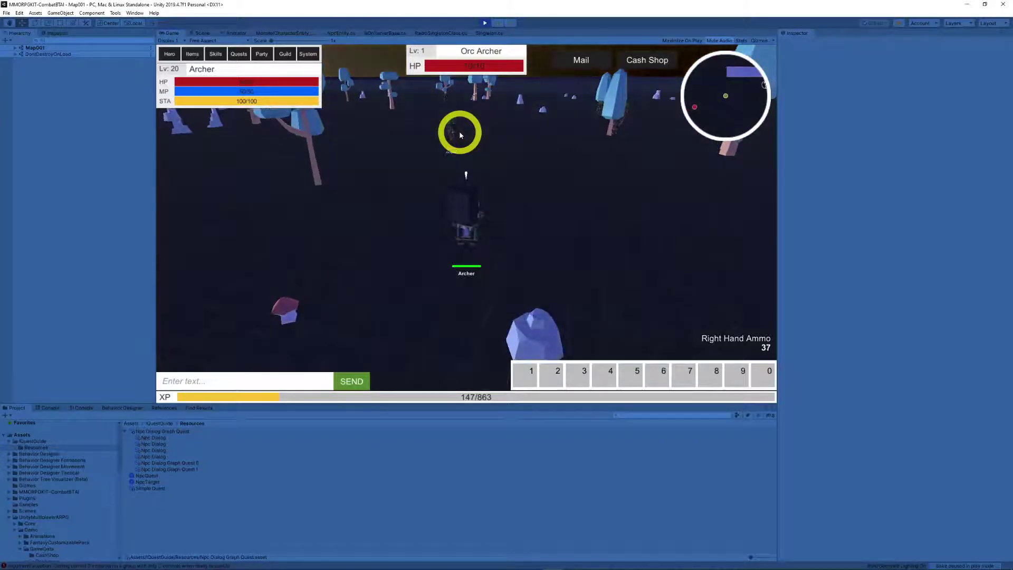
right_click_drag(535, 151, 510, 155)
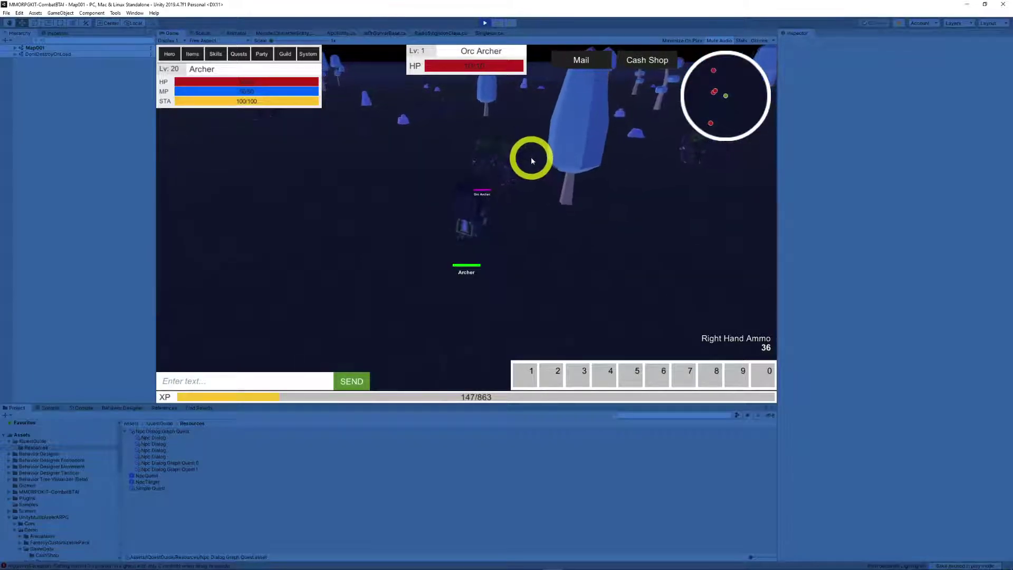
mouse_move(517, 191)
right_mouse_down()
mouse_move(807, 190)
mouse_move(798, 179)
mouse_move(610, 186)
mouse_move(608, 203)
mouse_move(593, 179)
mouse_move(522, 158)
mouse_move(487, 107)
mouse_move(511, 179)
right_mouse_up()
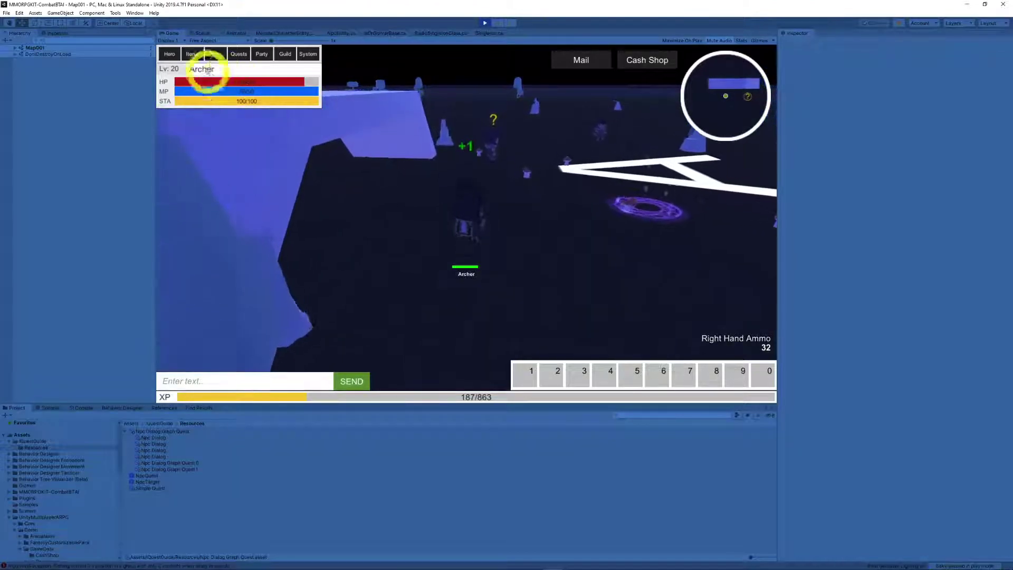
Check the Simple Quest entry's task status and rewards in the in-game quest list, and close the list.
left_click(236, 54)
left_click(253, 176)
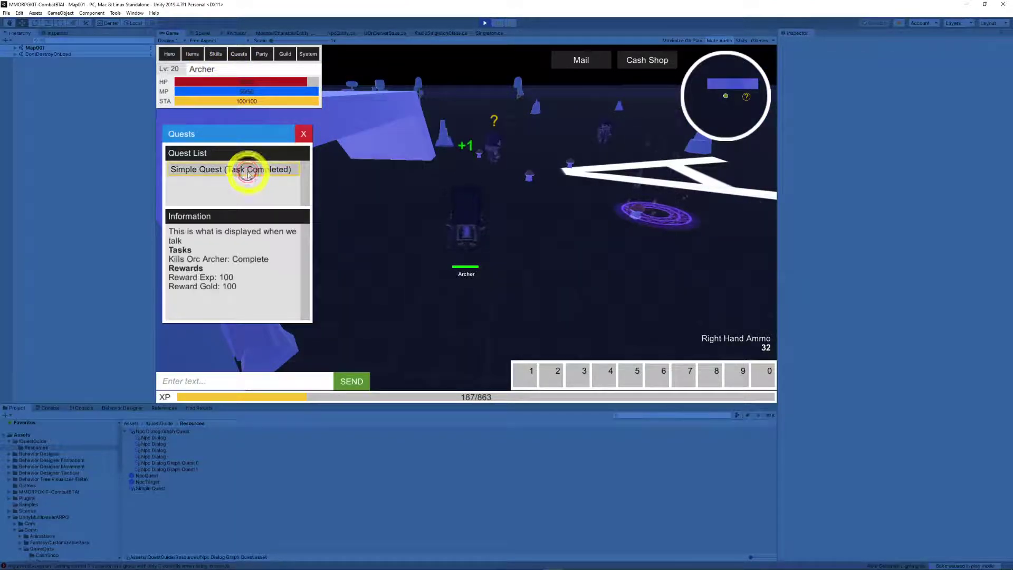
left_click(304, 134)
Turn in the finished quest at the Quest NPC, close the Quest Complete dialog and stop the game.
right_click_drag(311, 138, 518, 178)
left_click(505, 181)
left_click(205, 281)
left_click(207, 271)
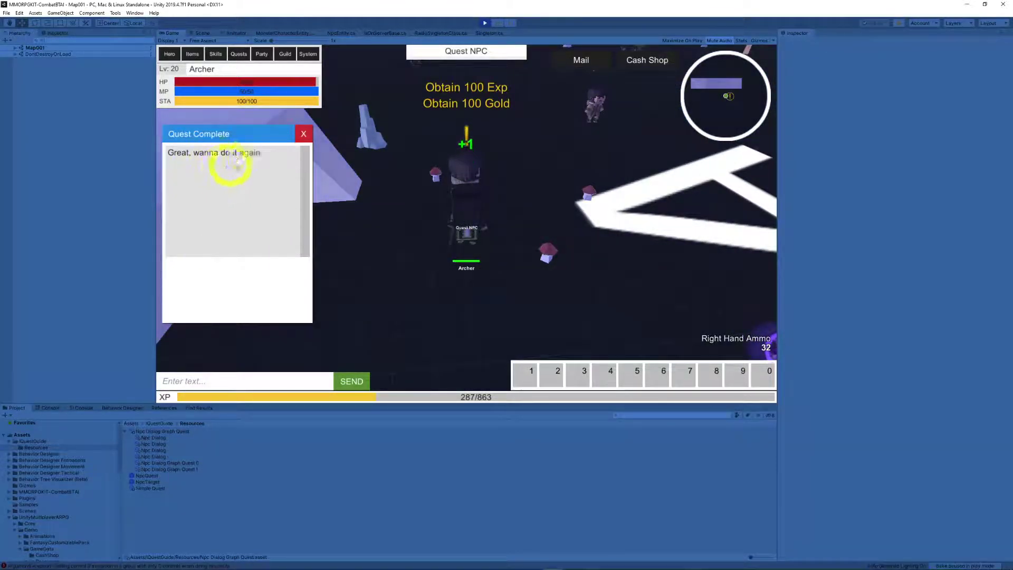
left_click(304, 134)
right_click_drag(301, 131, 537, 150)
left_click(485, 23)
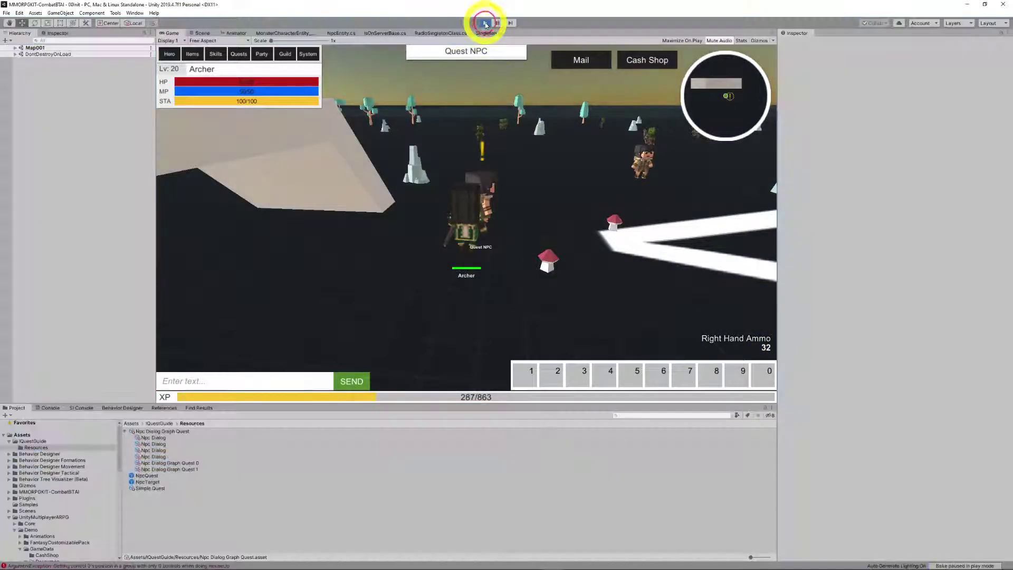
Reopen the Npc Dialog Graph Quest and move the Give quest menu entry above Bye in the start node.
double_click(158, 431)
middle_click_drag(648, 310, 612, 292)
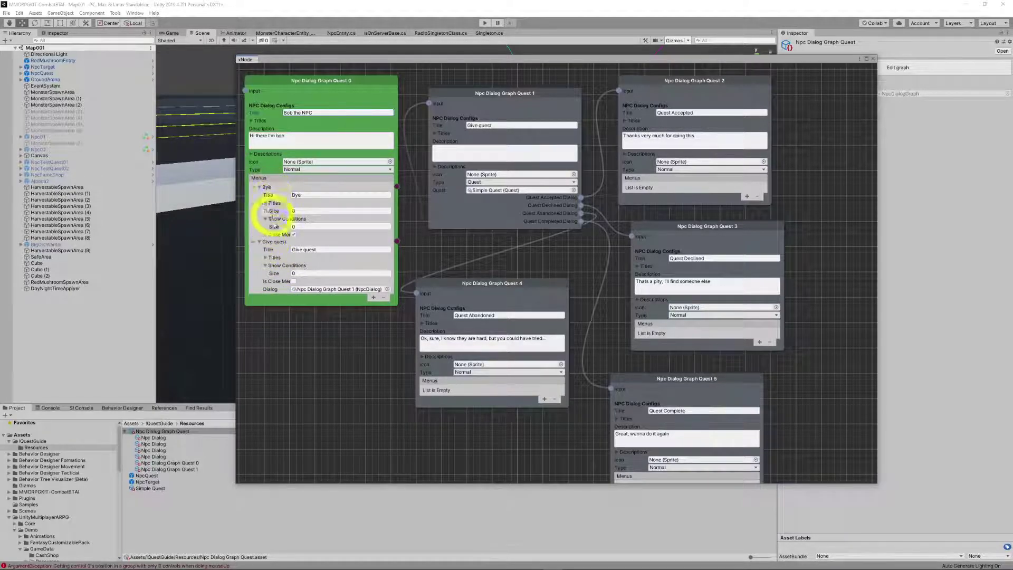
left_click_drag(254, 243, 254, 193)
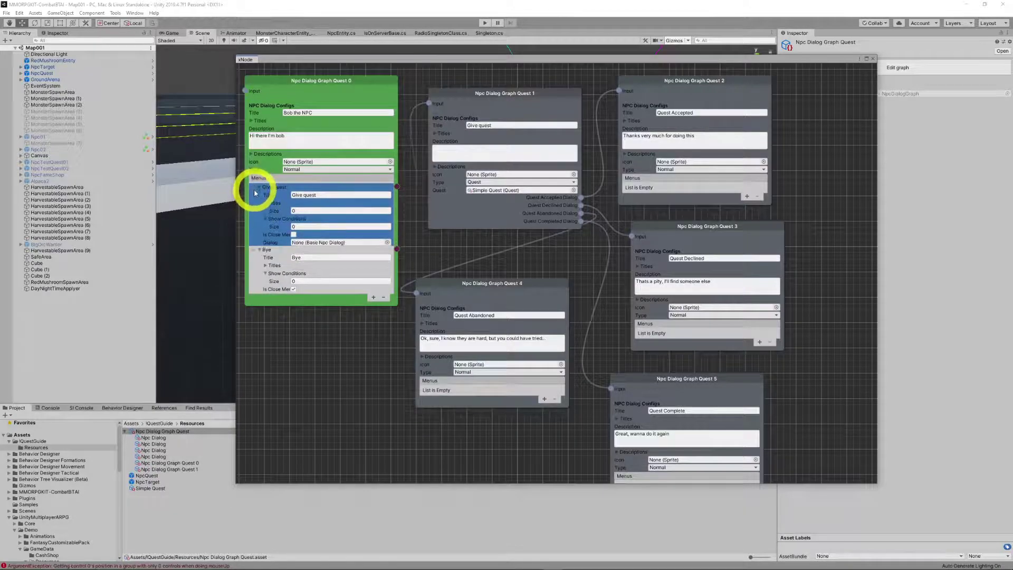
left_click(258, 248)
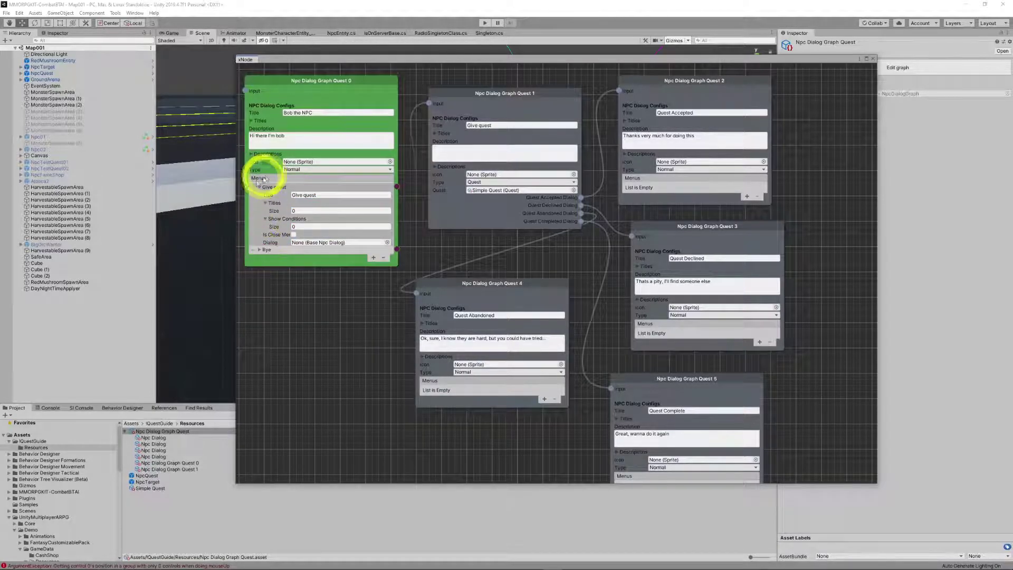
Retitle both the start node's Give quest menu entry and the quest node as "Lets talk about the archers", and close the graph.
left_click(311, 195)
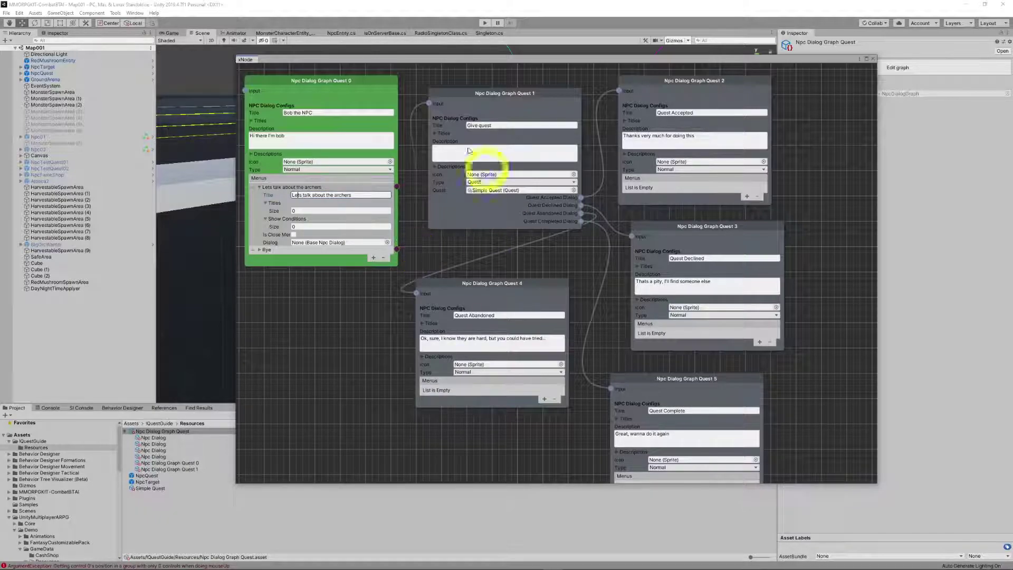
left_click_drag(343, 194, 312, 194)
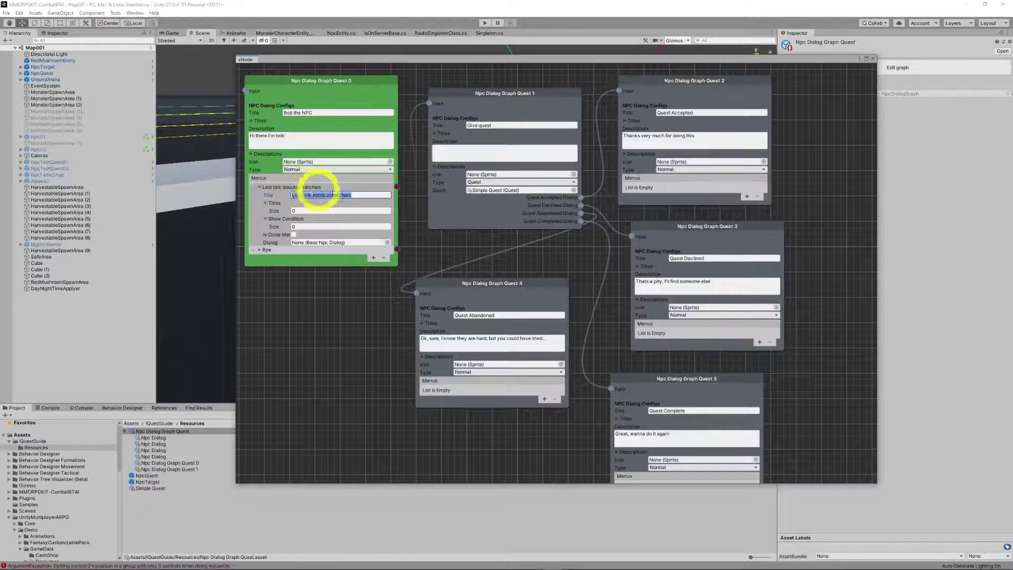
left_click(501, 125)
left_click(482, 153)
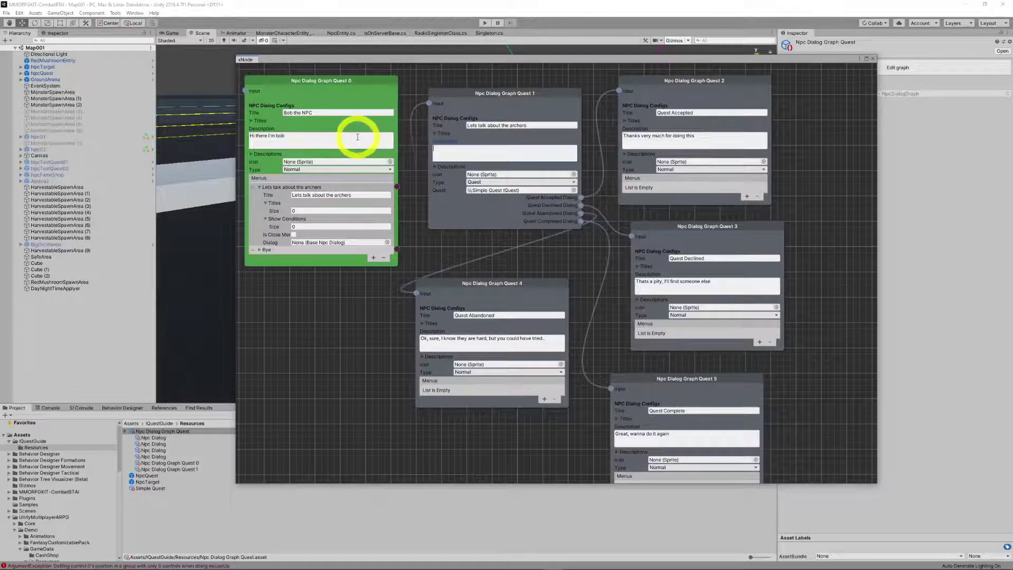
left_click(874, 58)
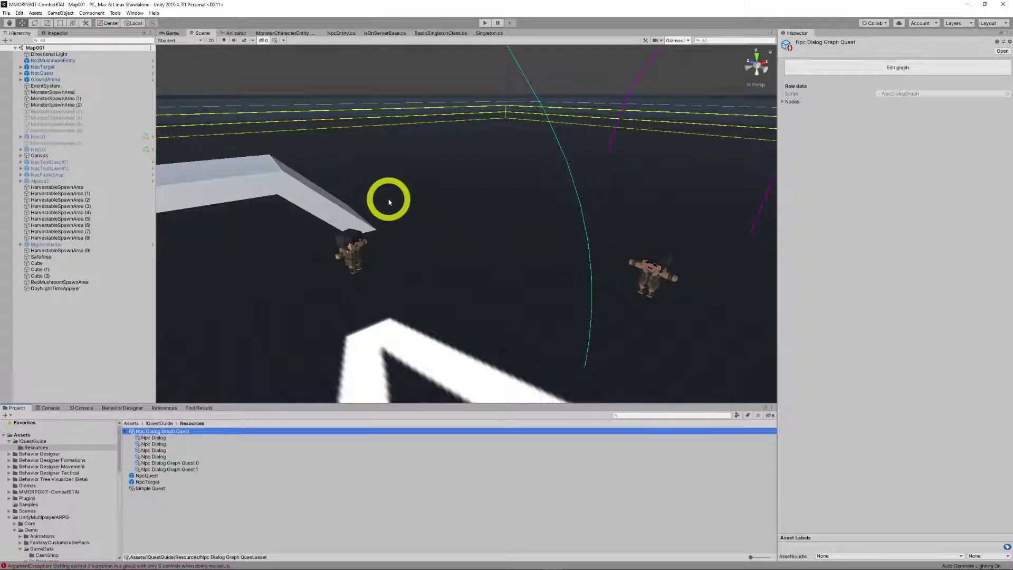
middle_click_drag(411, 201, 351, 180)
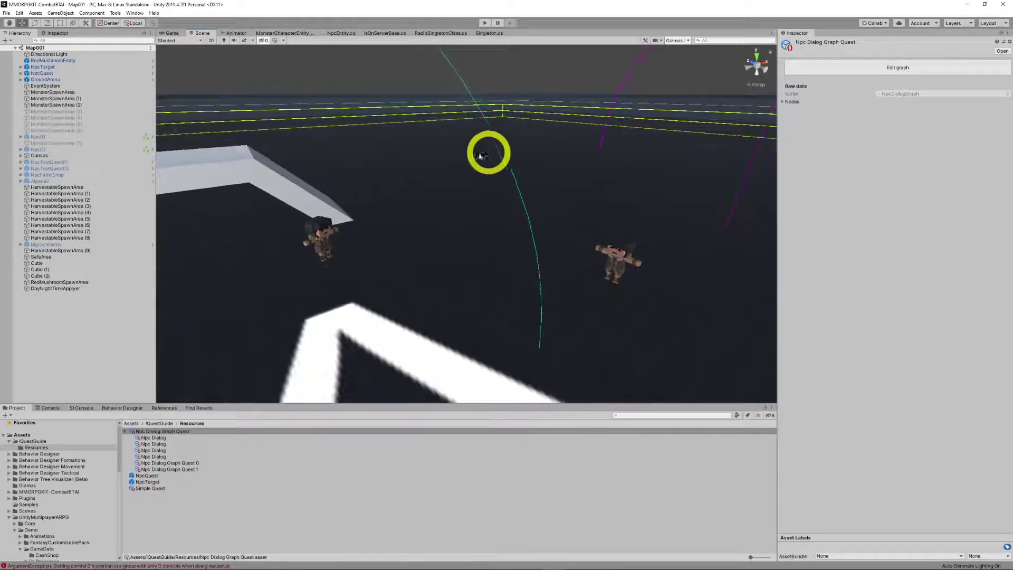
double_click(171, 432)
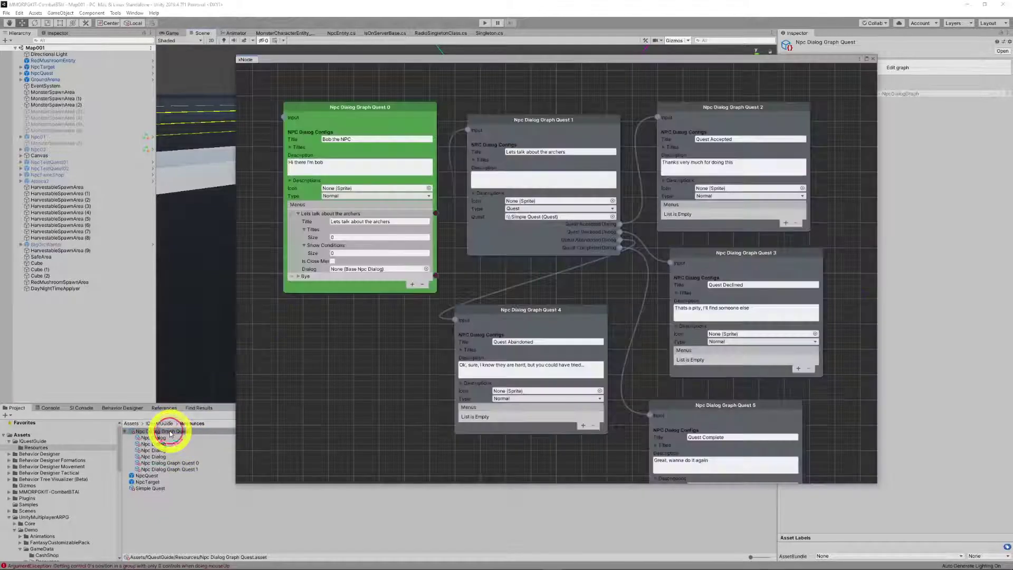
left_click(872, 59)
Create a new Quest game data asset in the Resources folder and name it "Pickup Quest".
right_click(241, 497)
mouse_move(285, 295)
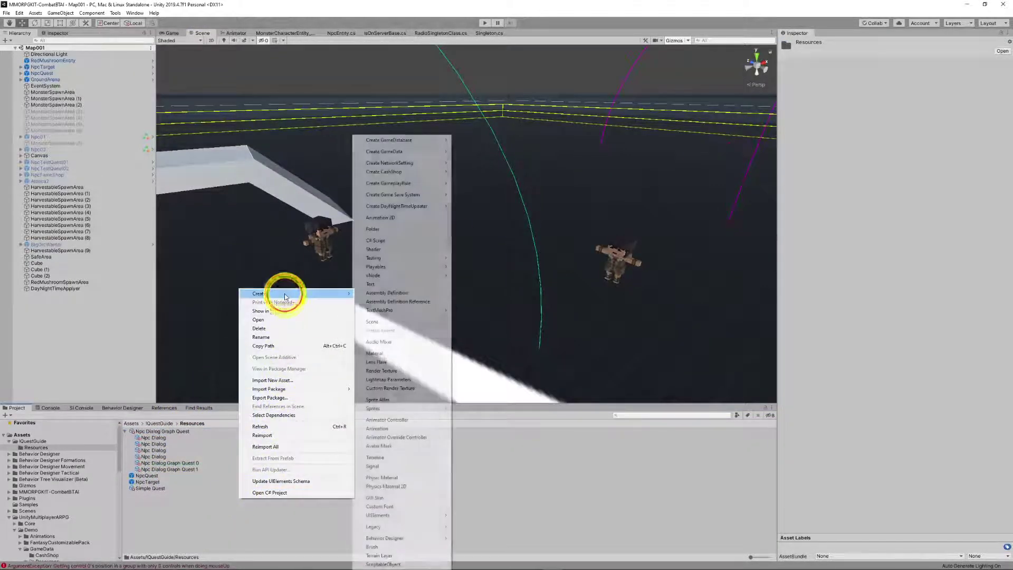
mouse_move(401, 152)
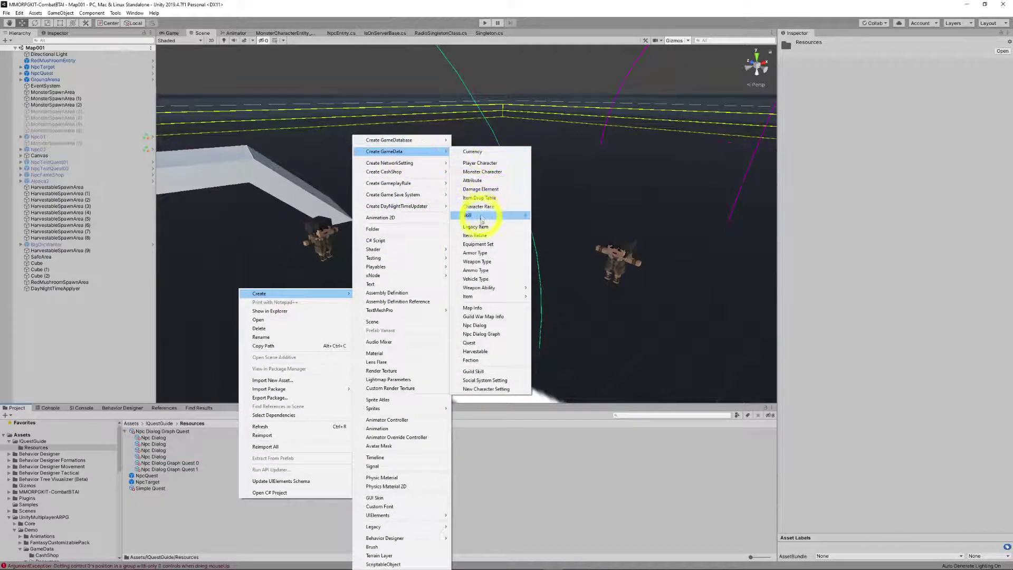
left_click(469, 343)
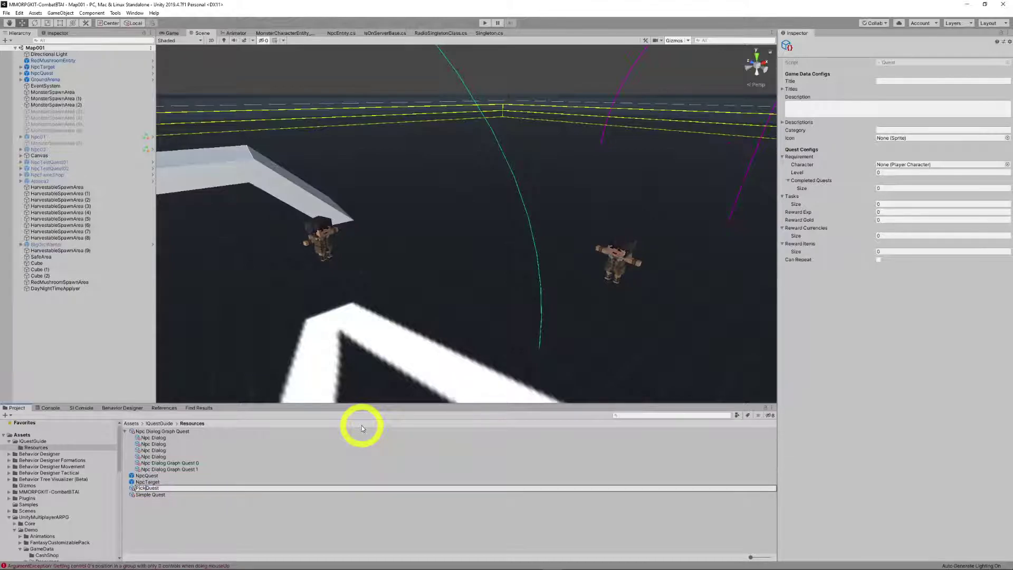
type("Pickup")
key("Return")
Add one task to the Pickup Quest with task type Collect Item and an item amount of 1.
left_click(878, 205)
type("1")
key("Return")
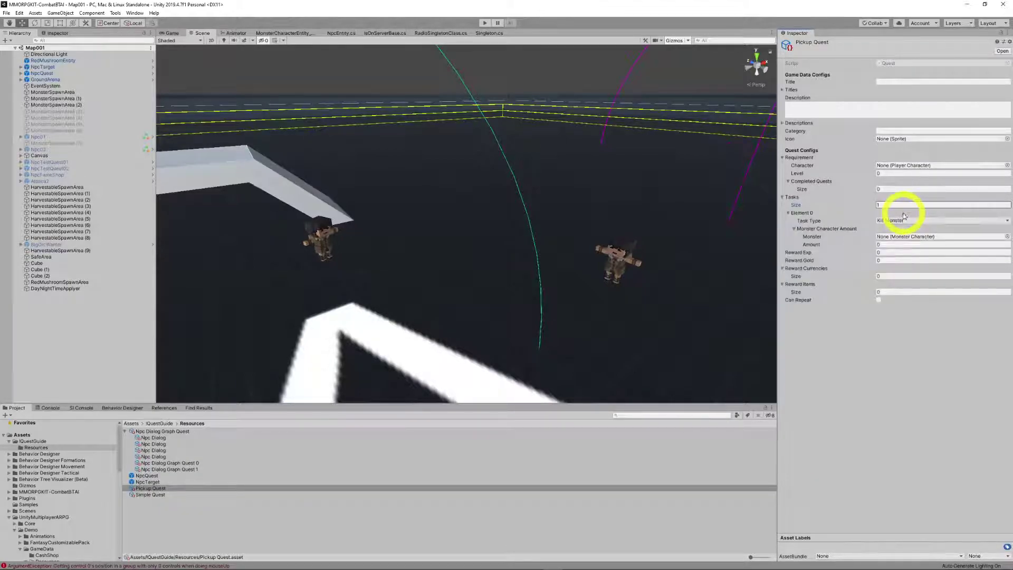
left_click(890, 221)
left_click(895, 240)
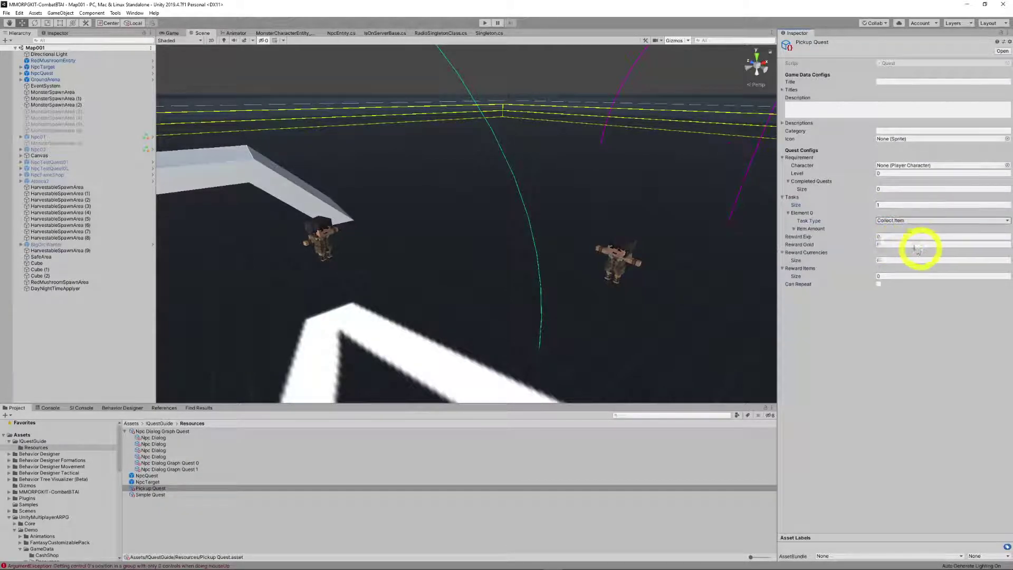
left_click(794, 229)
left_click(888, 245)
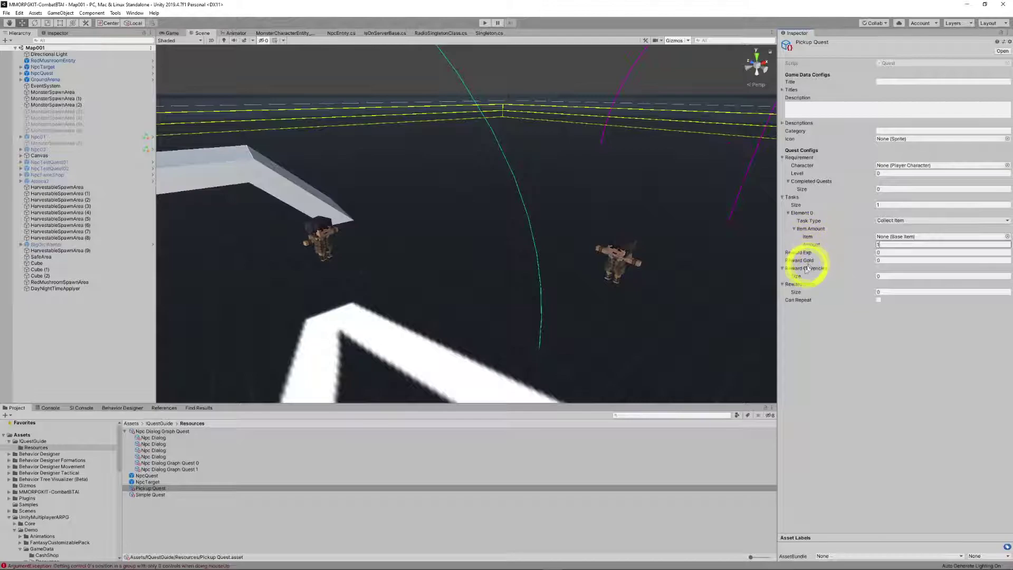
Try a single reward item entry with an amount of 1 and set the reward items size back to 0.
left_click(880, 291)
type("1")
key("Return")
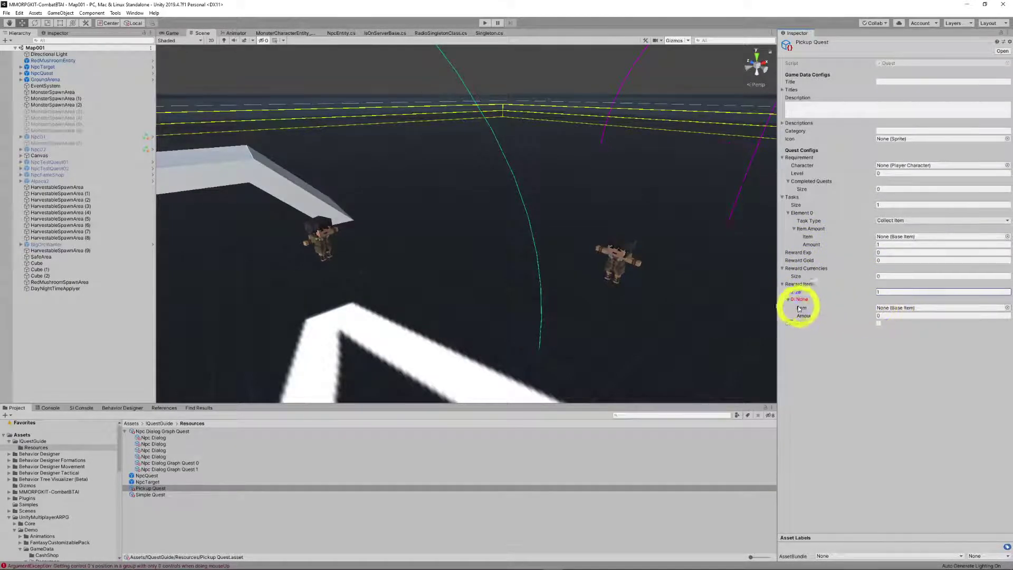
left_click(893, 315)
type("1")
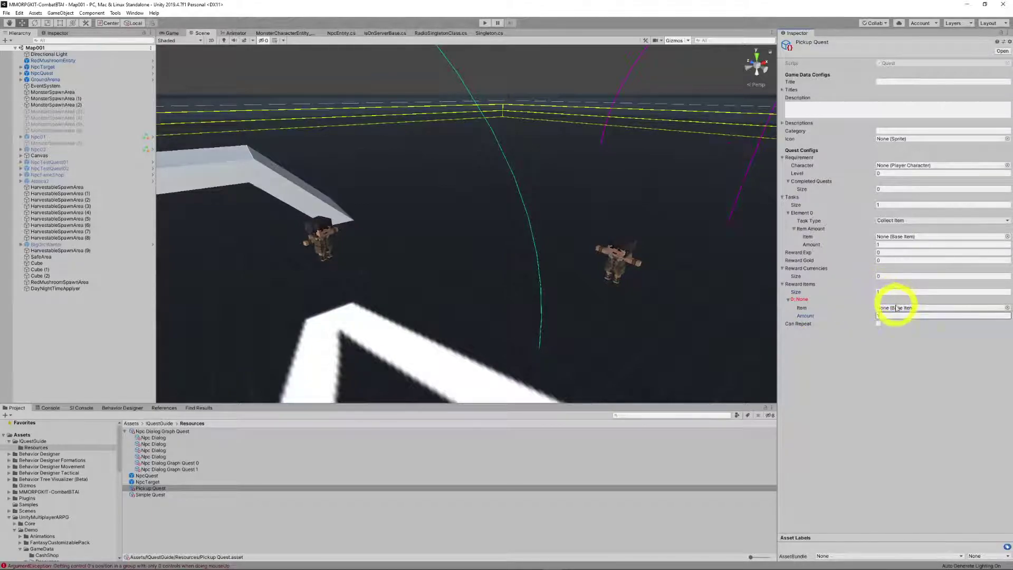
left_click(845, 291)
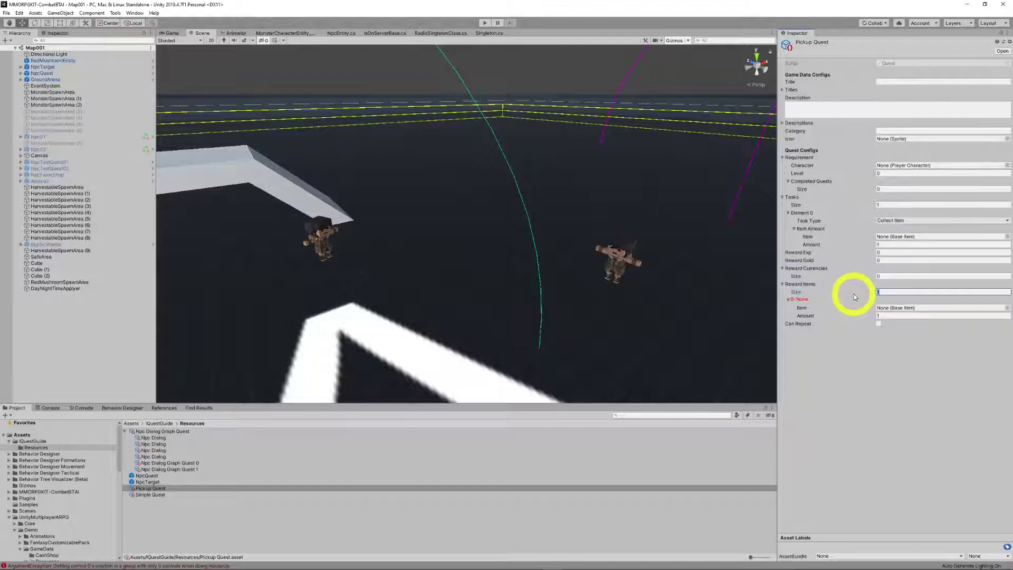
type("0")
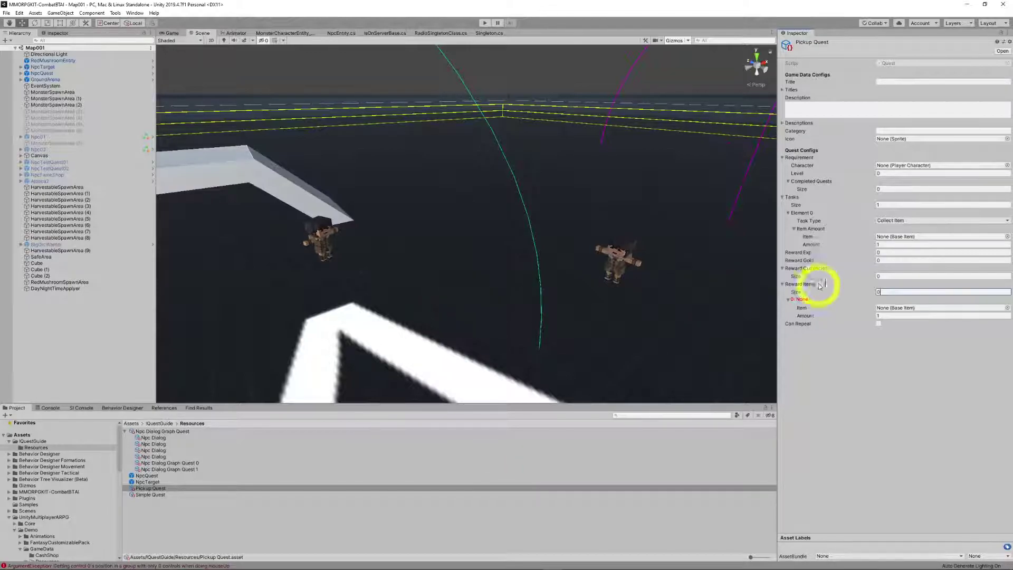
Open the task type choices for the Pickup Quest's task.
left_click(902, 220)
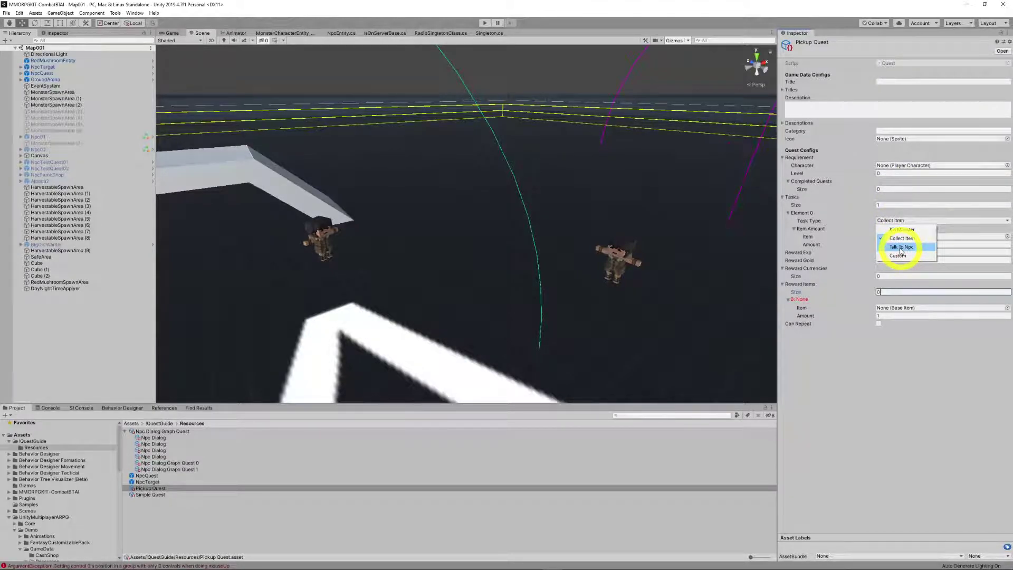